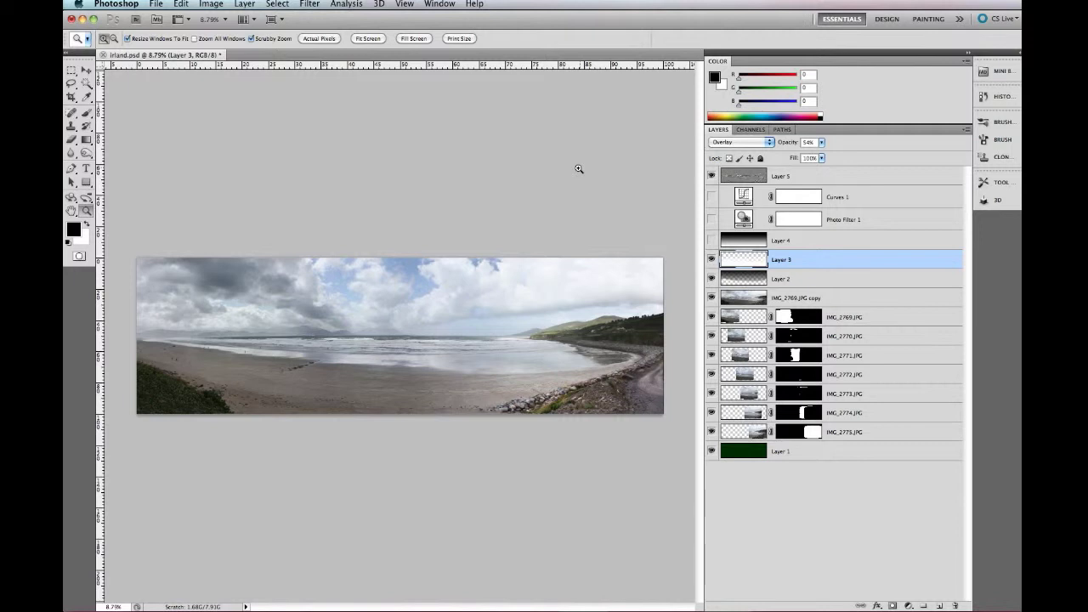
{"action": "left_click_drag", "start_coordinate": [397, 311], "coordinate": [403, 318]}
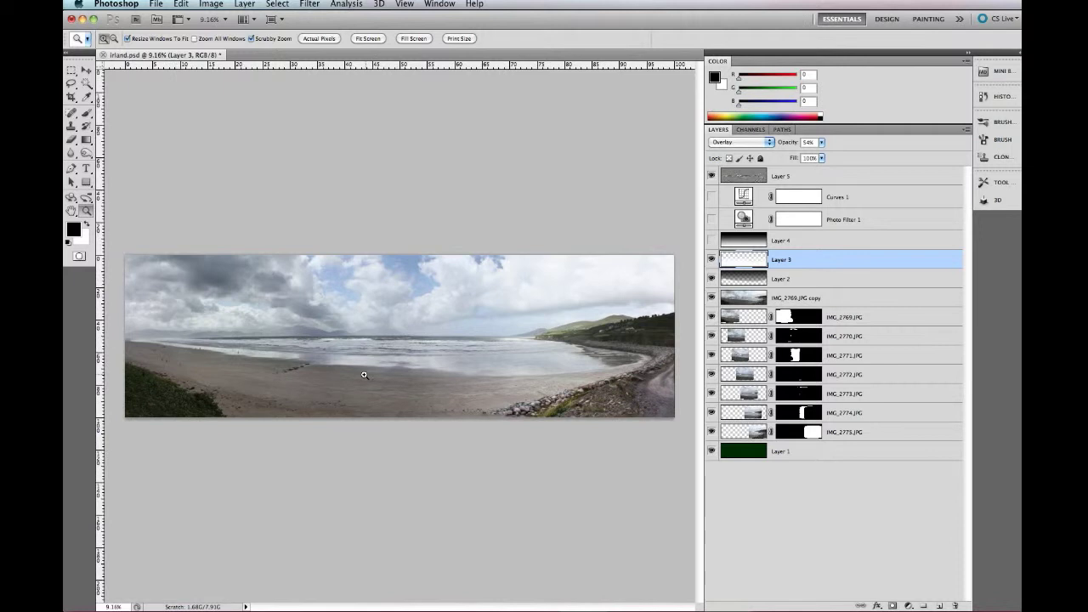
{"action": "mouse_move", "coordinate": [504, 322]}
{"action": "left_mouse_down"}
{"action": "mouse_move", "coordinate": [515, 315]}
{"action": "mouse_move", "coordinate": [496, 318]}
{"action": "left_mouse_up"}
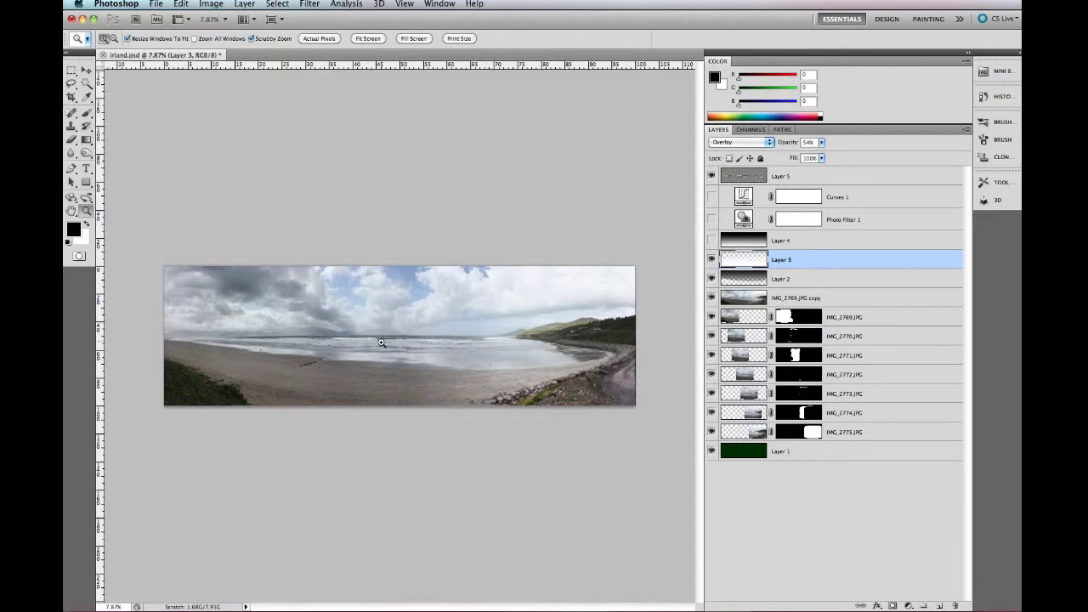
{"action": "mouse_move", "coordinate": [380, 343]}
{"action": "left_mouse_down"}
{"action": "mouse_move", "coordinate": [420, 340]}
{"action": "mouse_move", "coordinate": [401, 340]}
{"action": "left_mouse_up"}
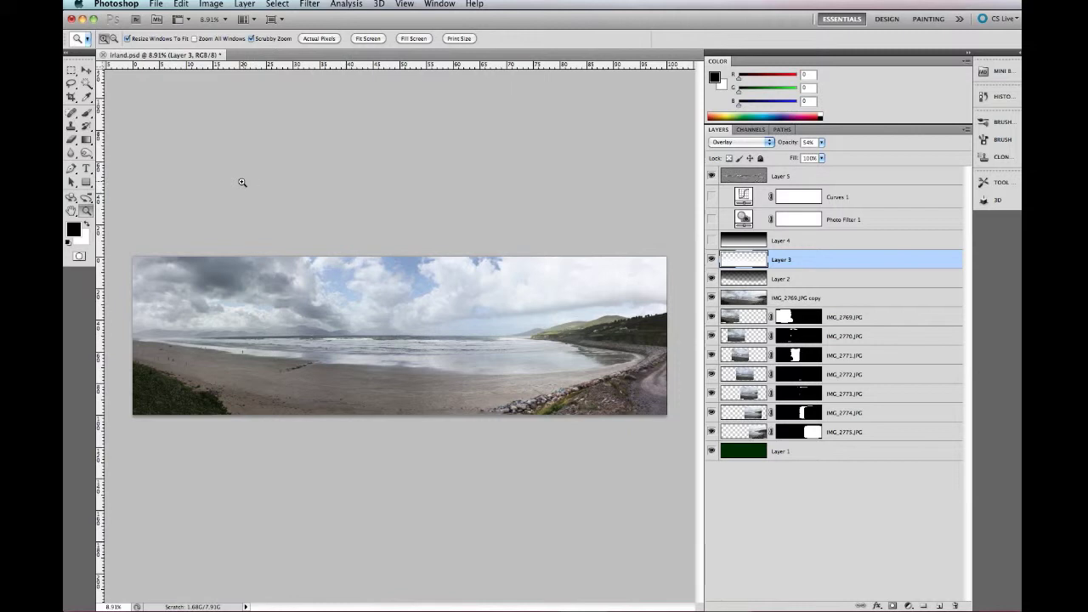
Start a Zoomify export of the panorama using the Zoomify Viewer with Navigator (Black Background) template
{"action": "left_click", "coordinate": [156, 4]}
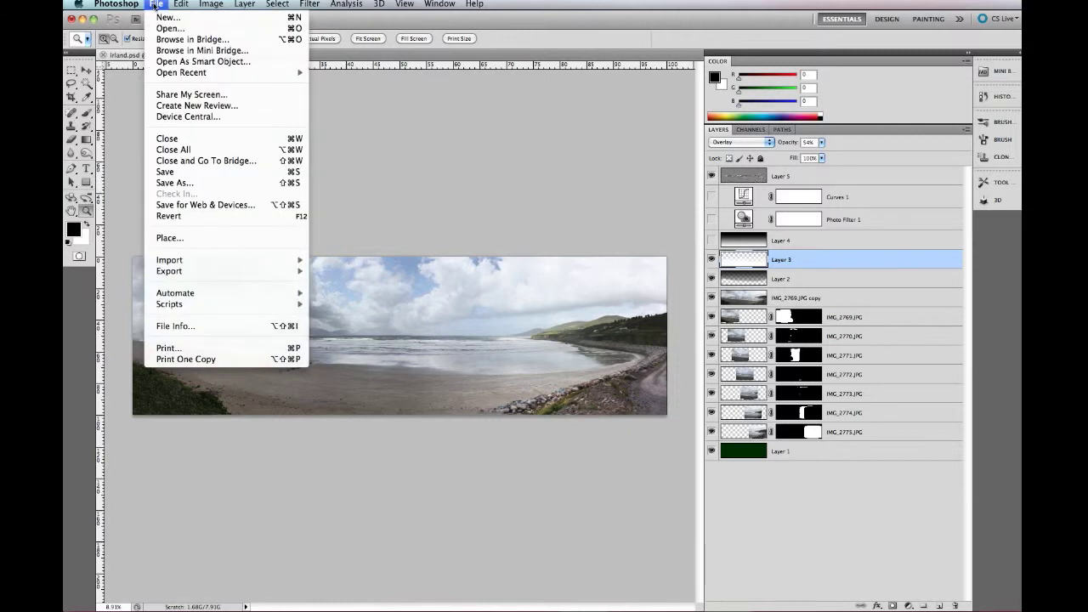
{"action": "mouse_move", "coordinate": [252, 273]}
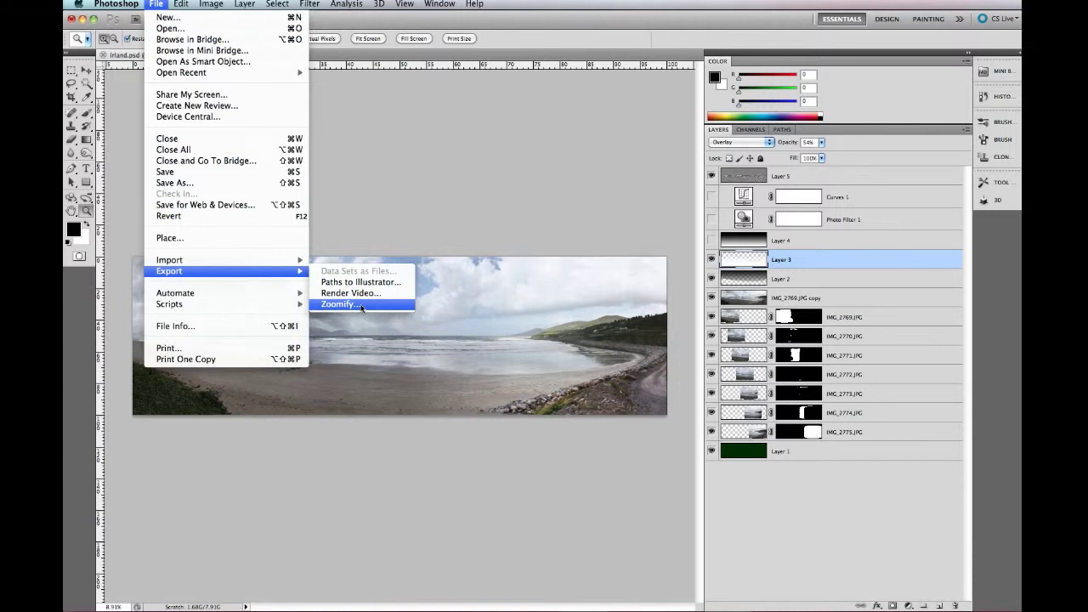
{"action": "left_click", "coordinate": [361, 306]}
{"action": "left_click_drag", "start_coordinate": [479, 249], "coordinate": [435, 227]}
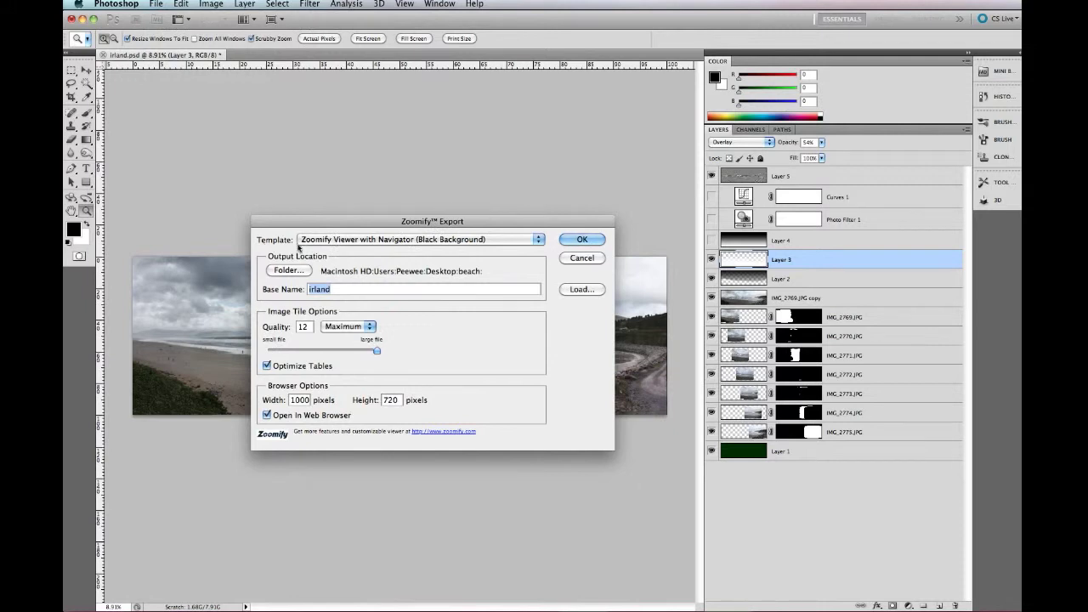
{"action": "left_click", "coordinate": [502, 242]}
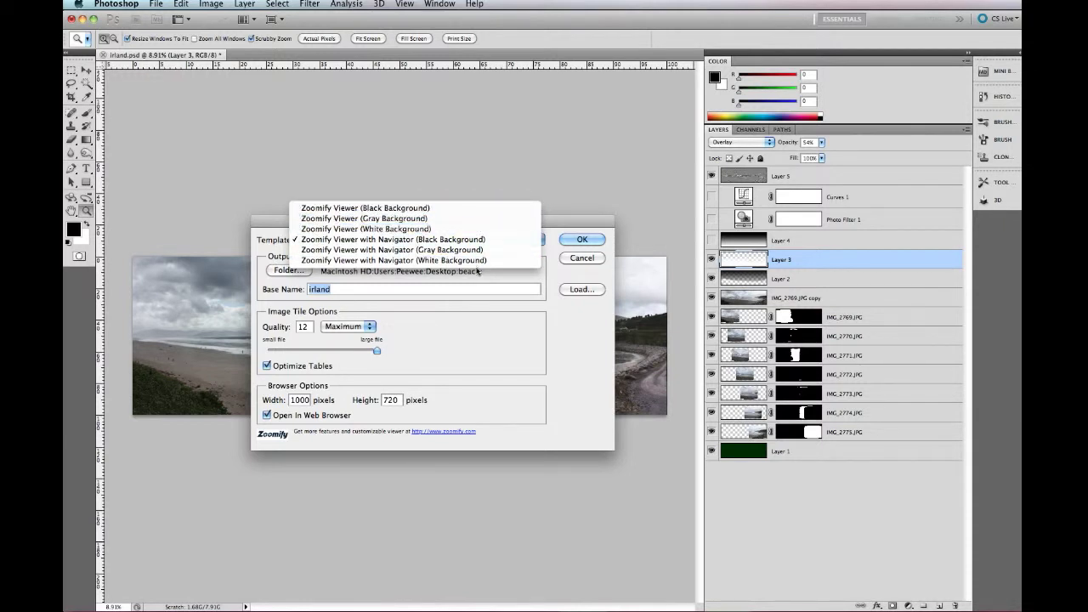
{"action": "left_click", "coordinate": [443, 242]}
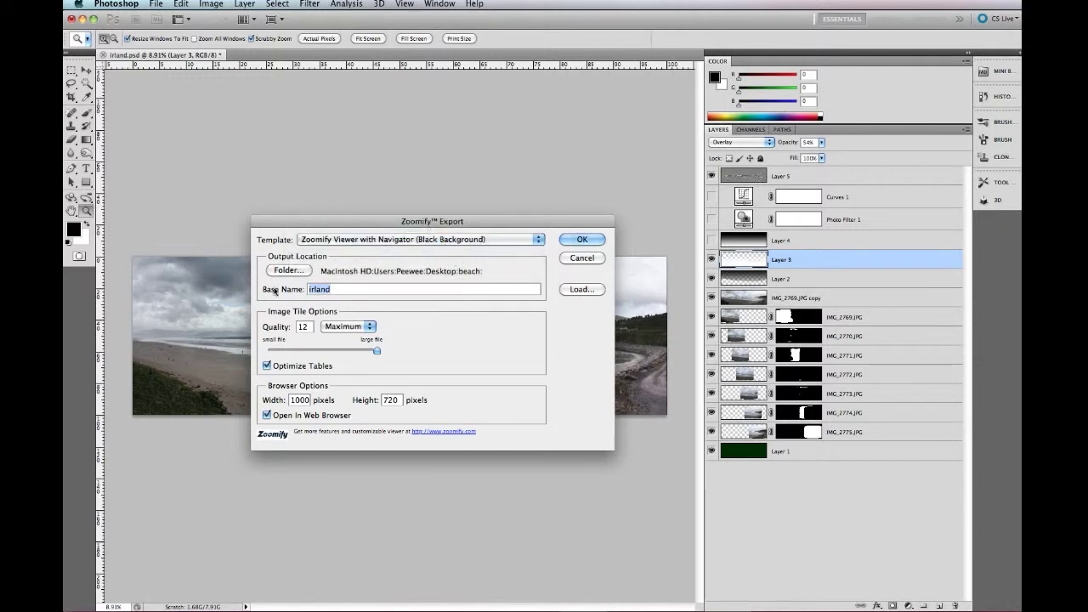
Set the export's base name to beach and the image tile quality to 9 (High)
{"action": "type", "text": "beach"}
{"action": "mouse_move", "coordinate": [377, 352]}
{"action": "left_mouse_down"}
{"action": "mouse_move", "coordinate": [282, 352]}
{"action": "mouse_move", "coordinate": [356, 353]}
{"action": "left_mouse_up"}
{"action": "left_click_drag", "start_coordinate": [357, 354], "coordinate": [353, 359]}
Set the browser viewing area to 1000 pixels wide by 800 pixels high and run the export
{"action": "double_click", "coordinate": [303, 400]}
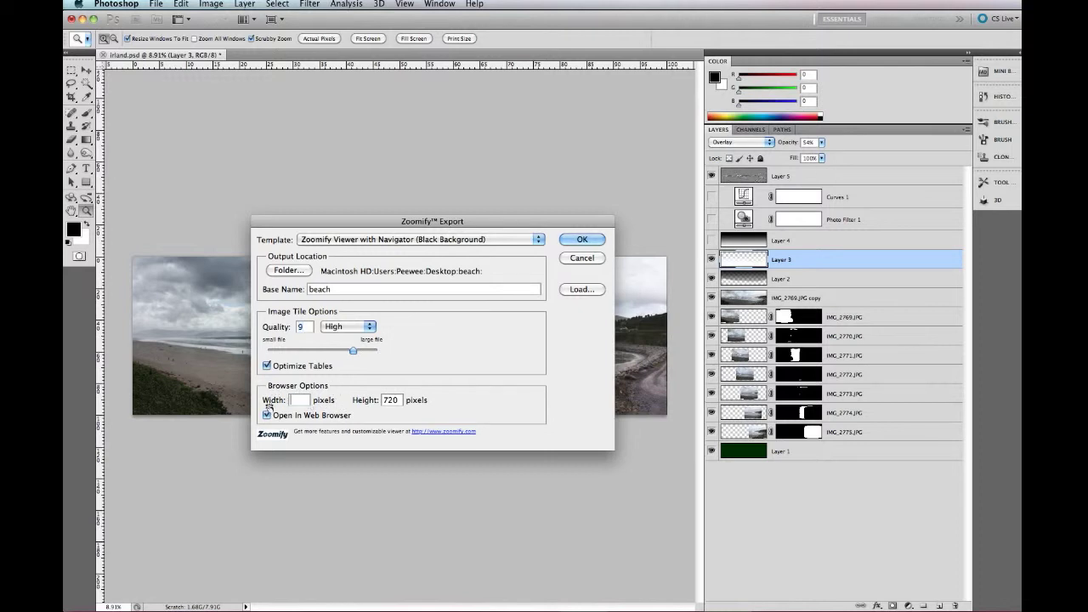
{"action": "type", "text": "100"}
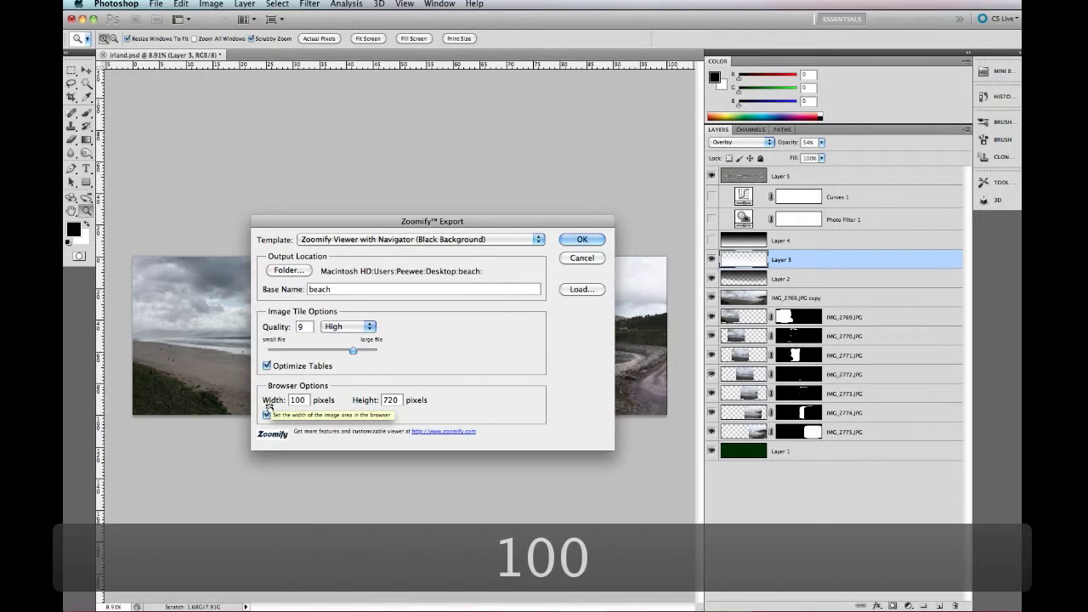
{"action": "type", "text": "1"}
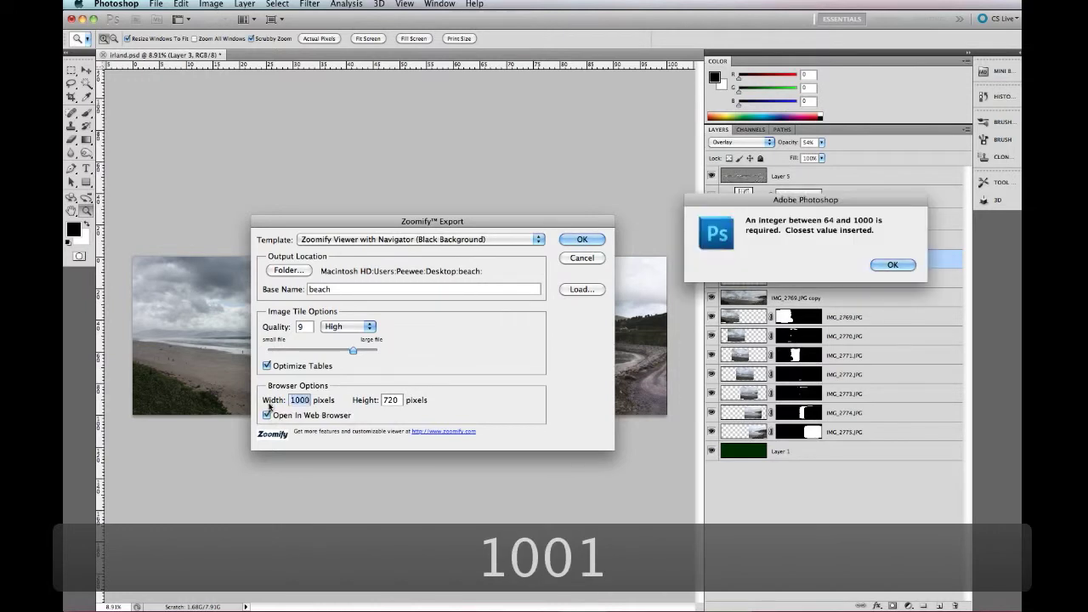
{"action": "key", "text": "Return"}
{"action": "key", "text": "Tab"}
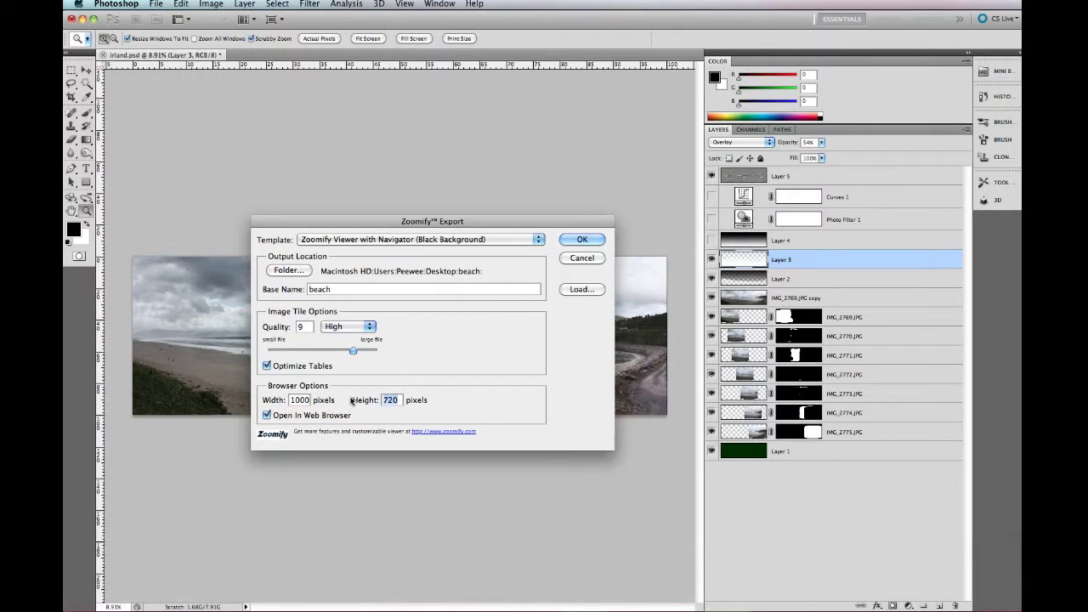
{"action": "type", "text": "800"}
{"action": "key", "text": "Return"}
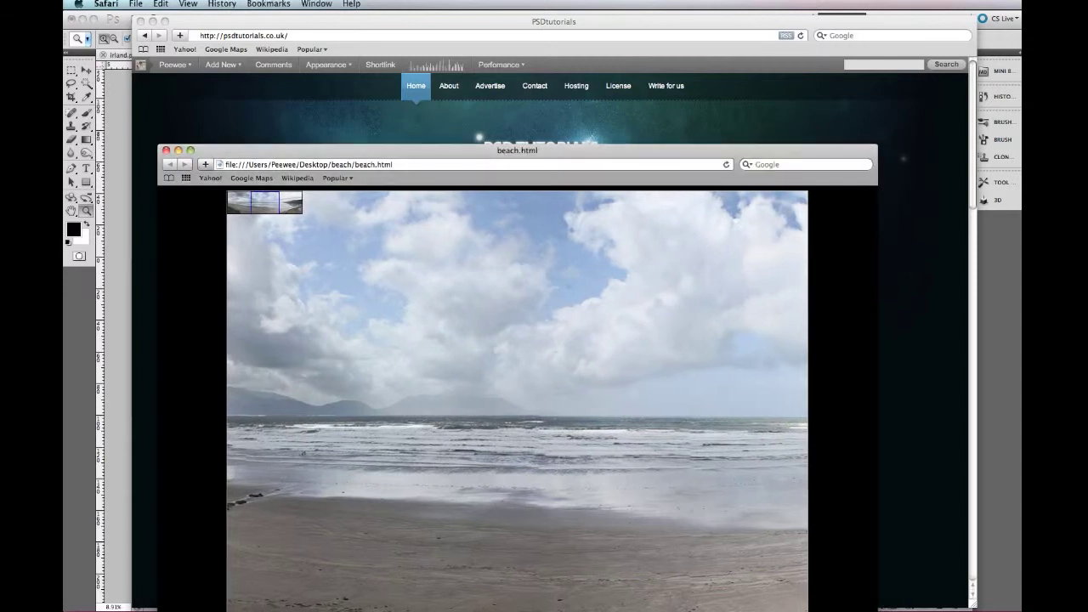
Bring the whole beach.html viewer into sight and pan across the panorama, both directly and through its navigator thumbnail
{"action": "left_click_drag", "start_coordinate": [580, 157], "coordinate": [579, 38]}
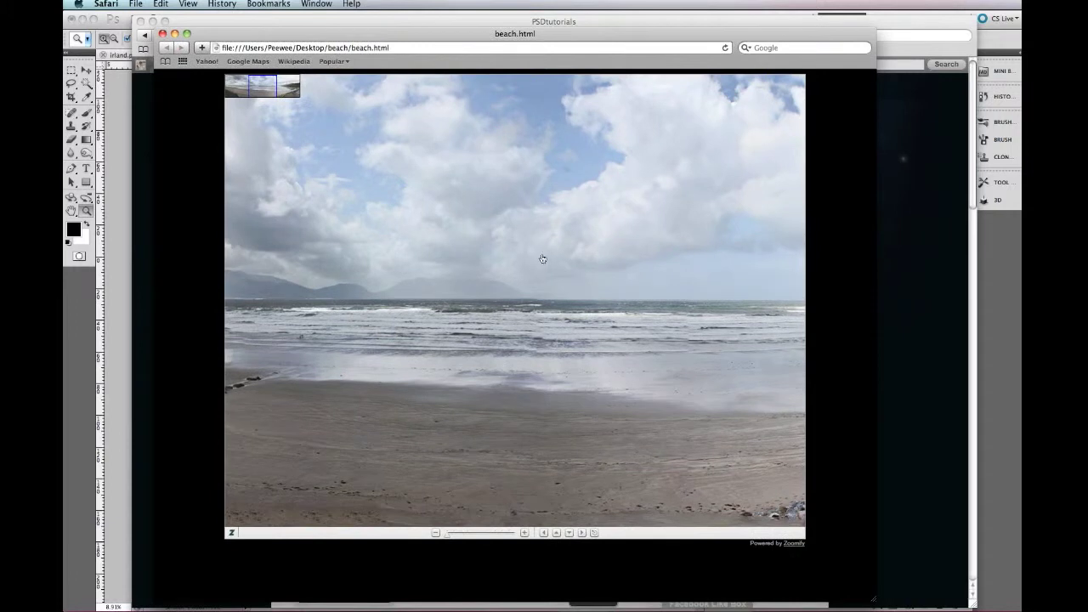
{"action": "left_click_drag", "start_coordinate": [426, 307], "coordinate": [661, 317]}
{"action": "left_click_drag", "start_coordinate": [378, 310], "coordinate": [573, 309]}
{"action": "left_click_drag", "start_coordinate": [791, 309], "coordinate": [535, 303]}
{"action": "left_click_drag", "start_coordinate": [621, 302], "coordinate": [532, 165]}
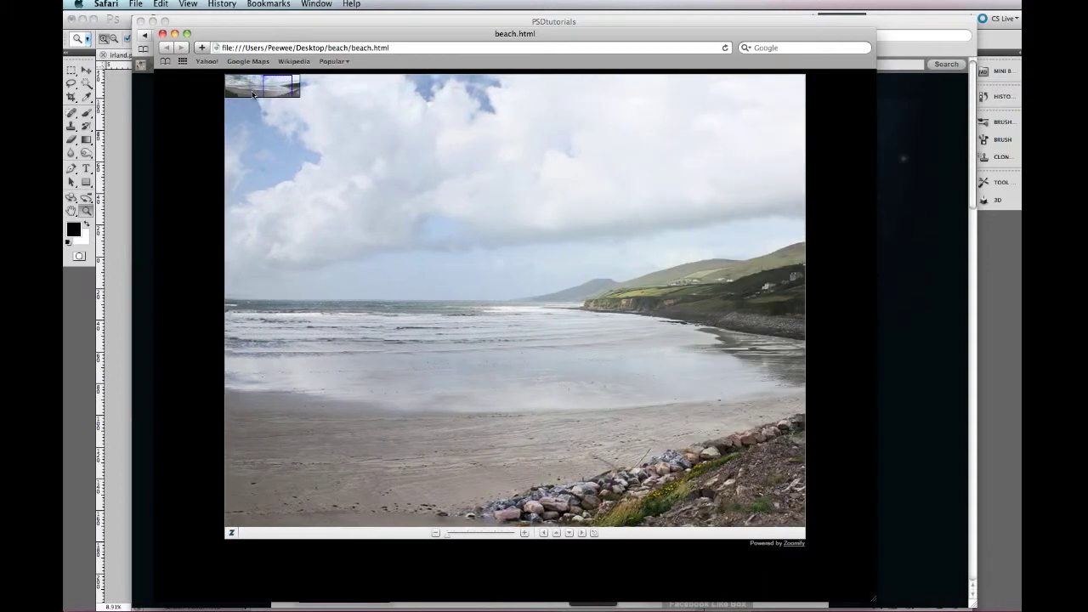
{"action": "mouse_move", "coordinate": [277, 92]}
{"action": "left_mouse_down"}
{"action": "mouse_move", "coordinate": [224, 92]}
{"action": "mouse_move", "coordinate": [303, 93]}
{"action": "mouse_move", "coordinate": [262, 92]}
{"action": "left_mouse_up"}
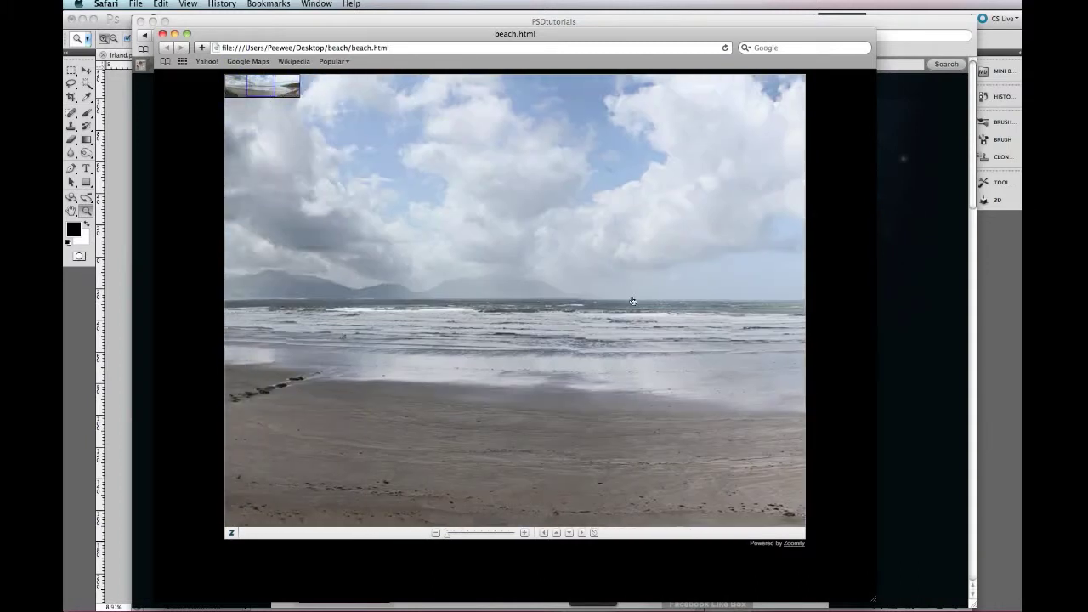
{"action": "left_click_drag", "start_coordinate": [632, 301], "coordinate": [380, 283]}
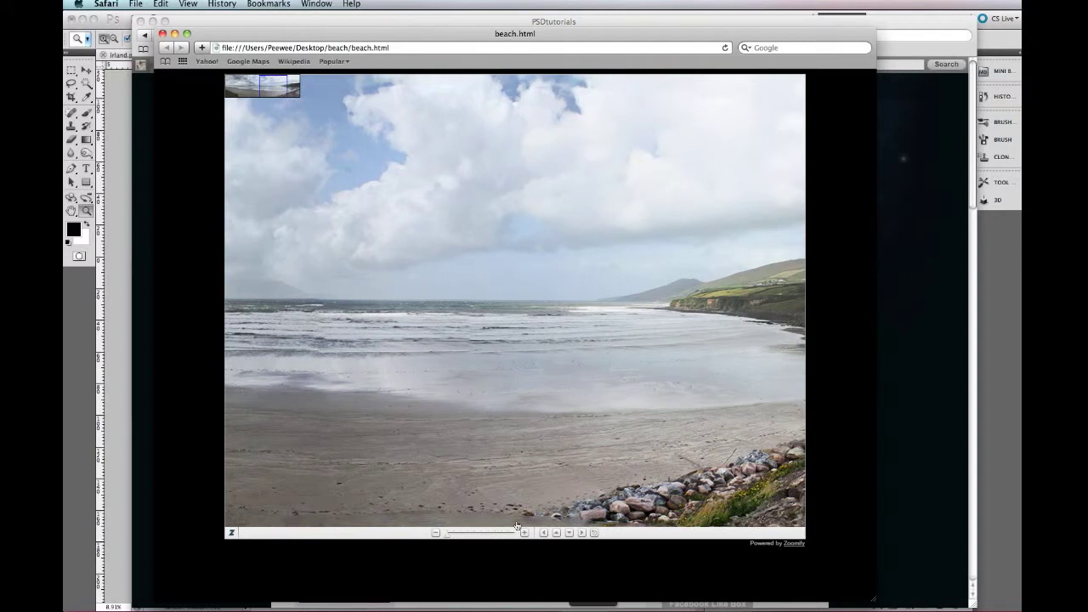
Try the viewer's zoom control, pan to the panorama's right end, and move back left with the directional control
{"action": "left_click_drag", "start_coordinate": [446, 536], "coordinate": [420, 539]}
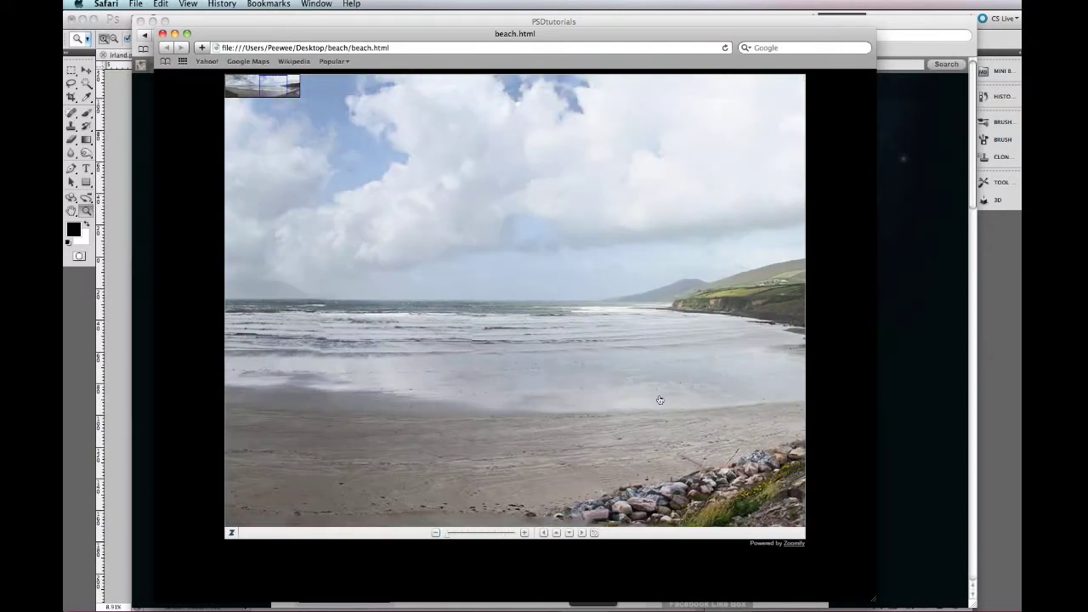
{"action": "left_click_drag", "start_coordinate": [660, 400], "coordinate": [437, 399]}
{"action": "left_click_drag", "start_coordinate": [708, 403], "coordinate": [676, 405]}
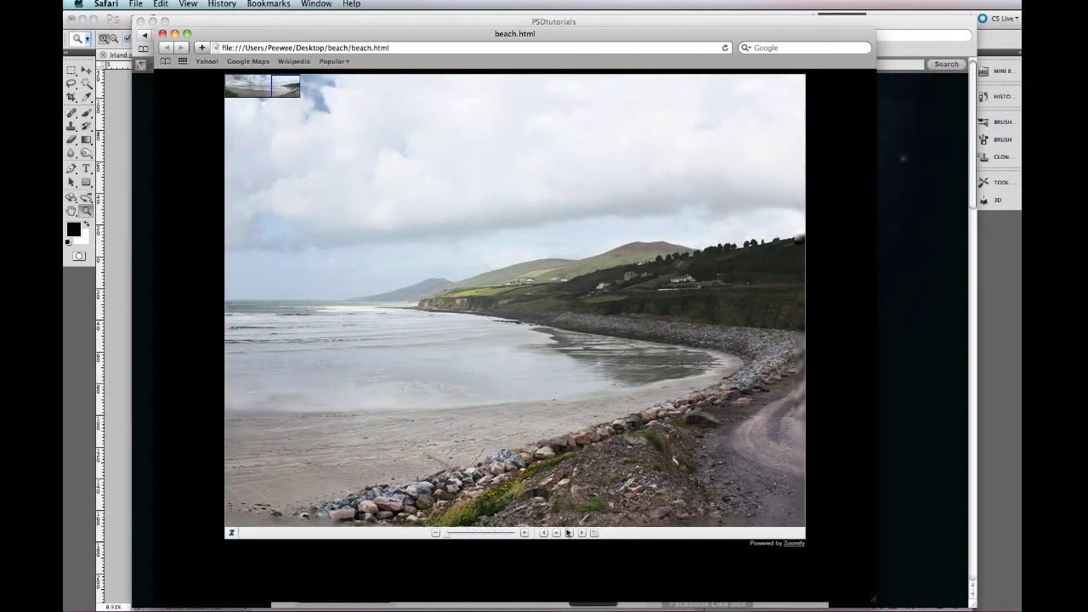
{"action": "left_click", "coordinate": [544, 533]}
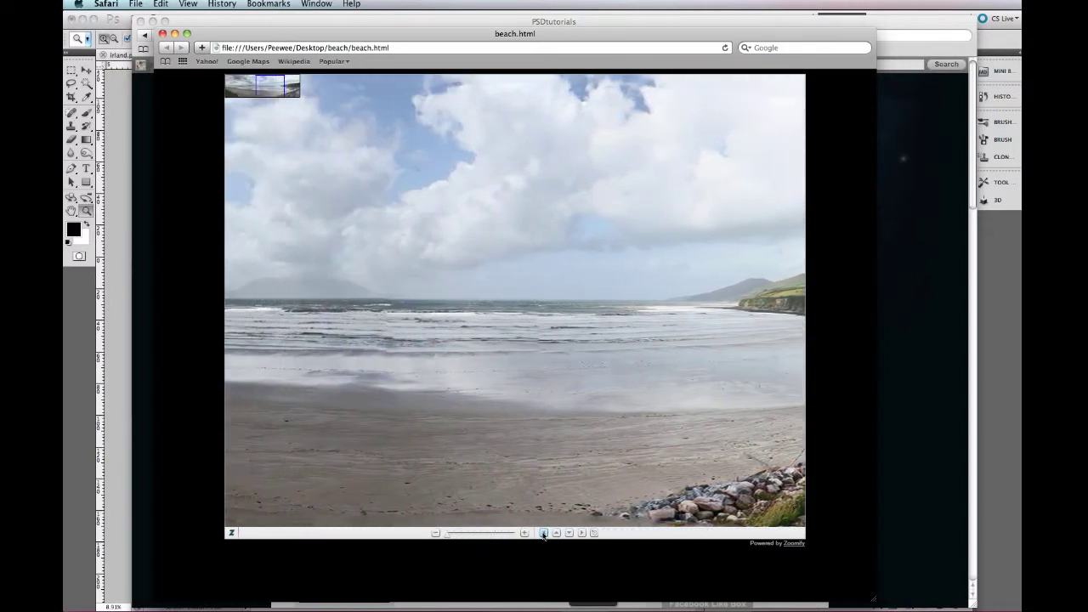
{"action": "left_click_drag", "start_coordinate": [544, 534], "coordinate": [543, 534]}
Switch to Finder and open the TileGroup0 folder inside beach_img in the exported beach folder
{"action": "key", "text": "super+Tab"}
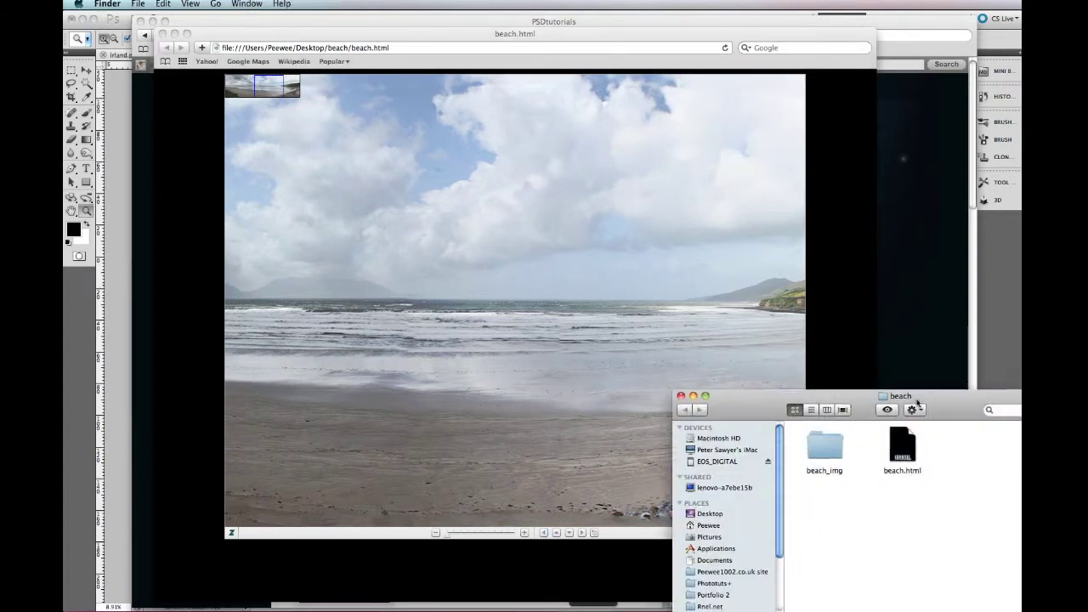
{"action": "left_click_drag", "start_coordinate": [921, 410], "coordinate": [467, 181]}
{"action": "right_click", "coordinate": [363, 222]}
{"action": "left_click", "coordinate": [406, 230]}
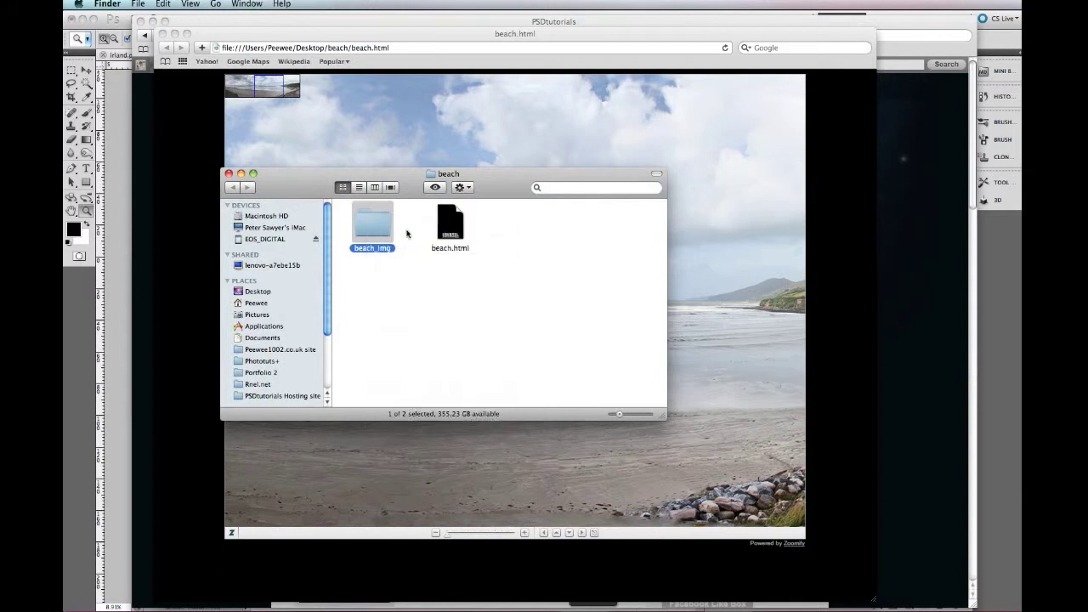
{"action": "right_click", "coordinate": [384, 228]}
{"action": "left_click", "coordinate": [383, 269]}
{"action": "key", "text": "super+o"}
{"action": "left_click", "coordinate": [448, 232]}
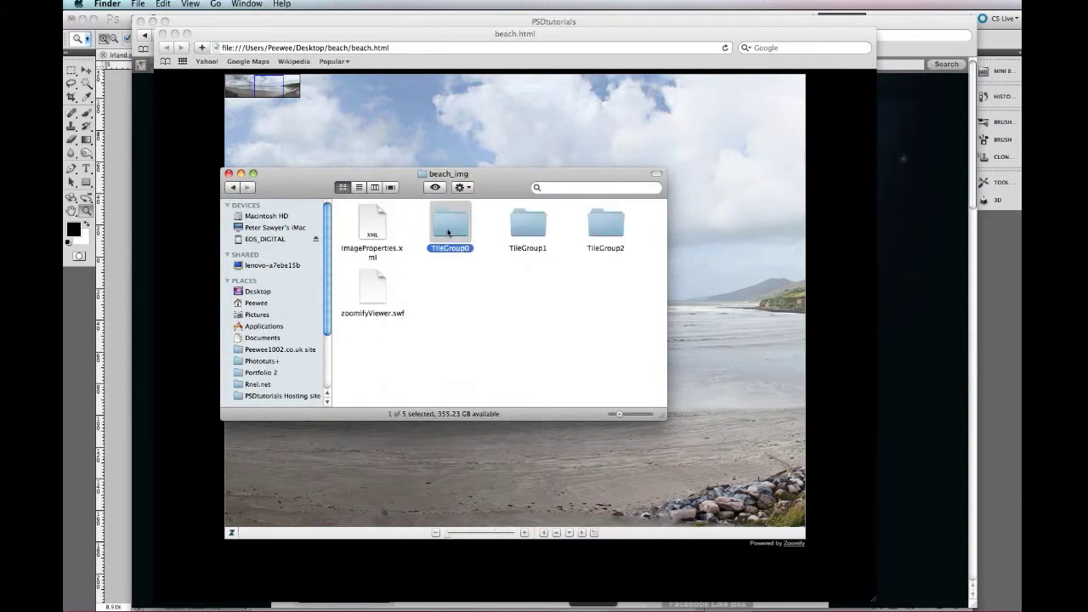
{"action": "double_click", "coordinate": [448, 232]}
Preview the JPEG tiles in TileGroup0, starting from 2-2-0.jpg, and browse through to the end of the folder
{"action": "left_click", "coordinate": [447, 287]}
{"action": "key", "text": "space"}
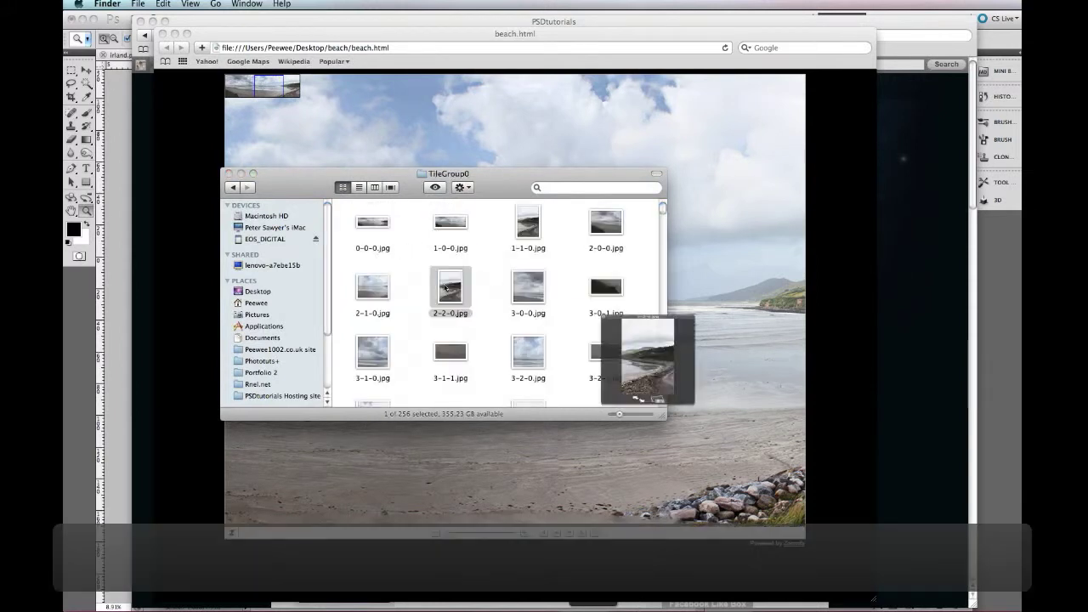
{"action": "key", "text": "Right"}
{"action": "key", "text": "Right"}
{"action": "key", "text": "Right"}
{"action": "key", "text": "Down"}
{"action": "key", "text": "Down"}
{"action": "key", "text": "Down"}
{"action": "key", "text": "Down"}
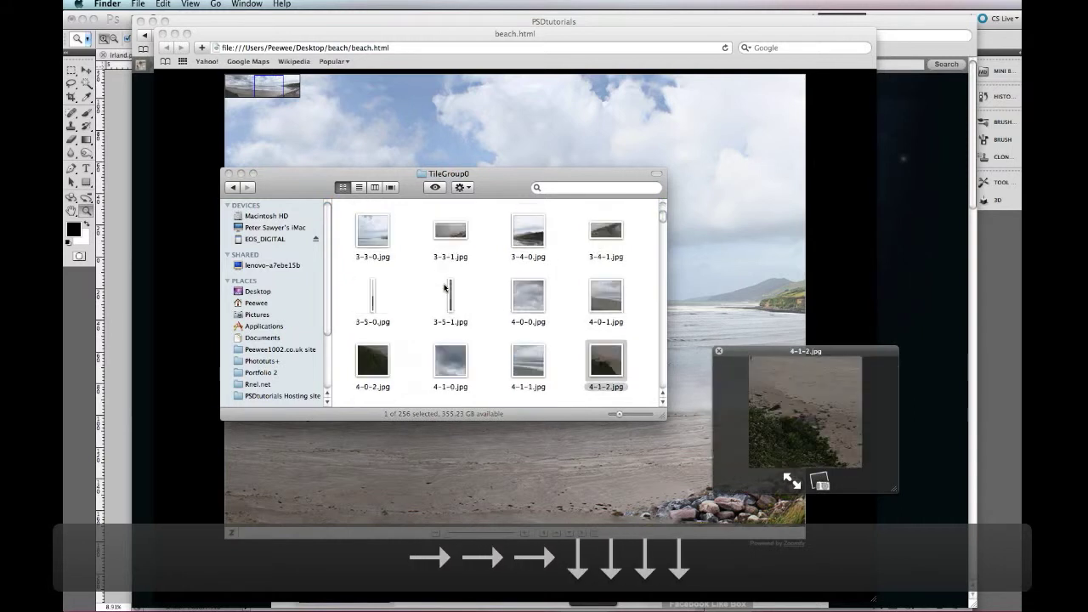
{"action": "key", "text": "Left"}
{"action": "key", "text": "Left"}
{"action": "key", "text": "Left"}
{"action": "key", "text": "Left"}
{"action": "key", "text": "Down"}
{"action": "key", "text": "Down"}
{"action": "key", "text": "Down"}
{"action": "key", "text": "Down"}
{"action": "key", "text": "Down"}
{"action": "key", "text": "Down"}
{"action": "key", "text": "Down"}
{"action": "key", "text": "Down"}
{"action": "key", "text": "Down"}
{"action": "key", "text": "Down"}
{"action": "key", "text": "Down"}
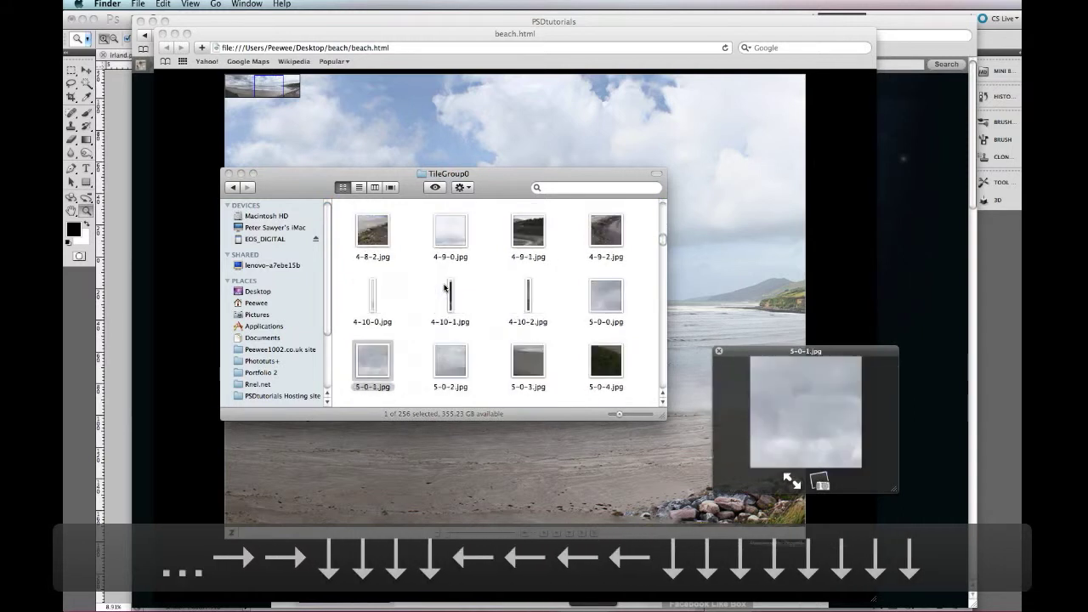
{"action": "key", "text": "Down"}
{"action": "key", "text": "Down"}
{"action": "key", "text": "Down"}
{"action": "key", "text": "Down"}
{"action": "key", "text": "Down"}
{"action": "key", "text": "Down"}
{"action": "key", "text": "Down"}
{"action": "key", "text": "Down"}
{"action": "key", "text": "Down"}
{"action": "key", "text": "Down"}
{"action": "key", "text": "Down"}
{"action": "key", "text": "Down"}
{"action": "key", "text": "Down"}
{"action": "key", "text": "Down"}
{"action": "key", "text": "Down"}
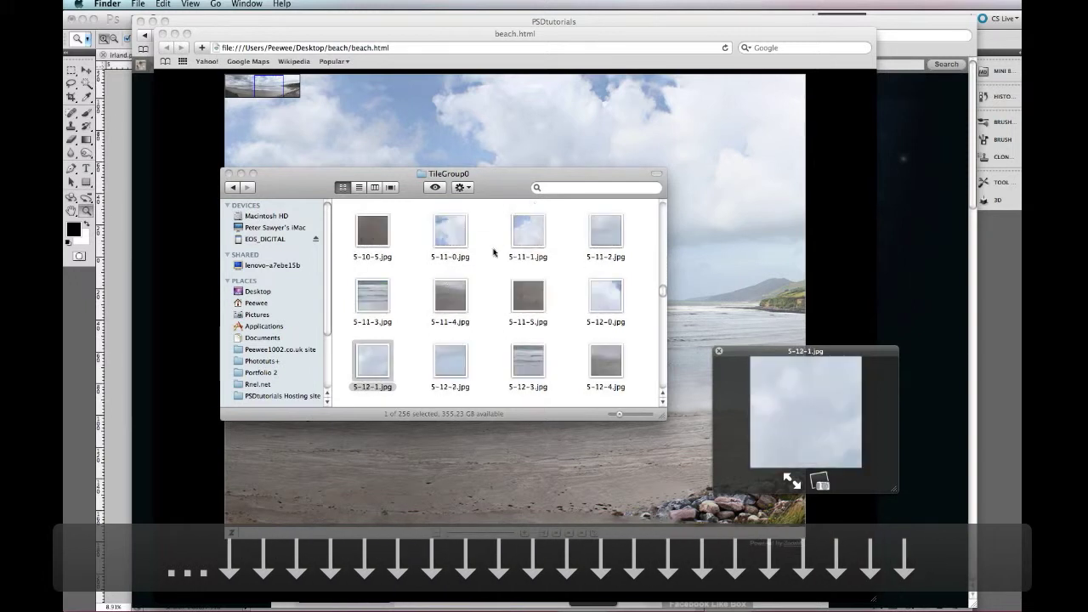
{"action": "scroll", "coordinate": [493, 279], "scroll_direction": "down", "scroll_amount": 10}
{"action": "scroll", "coordinate": [408, 340], "scroll_direction": "down", "scroll_amount": 10}
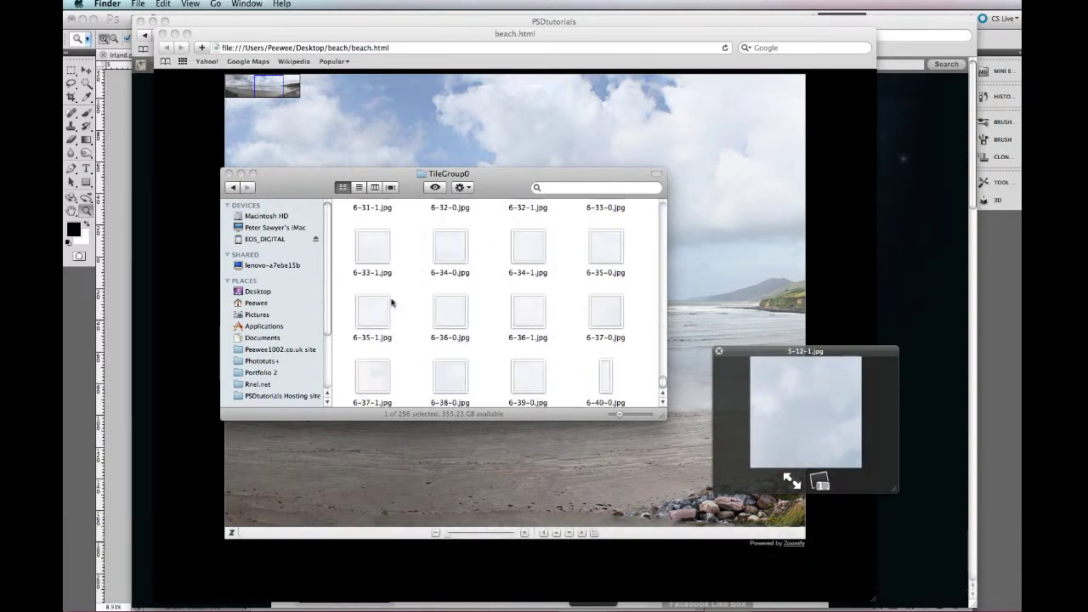
Return to beach_img, look over the TileGroup0, TileGroup1 and TileGroup2 folders, and close the folder window
{"action": "left_click", "coordinate": [230, 187]}
{"action": "left_click", "coordinate": [523, 230]}
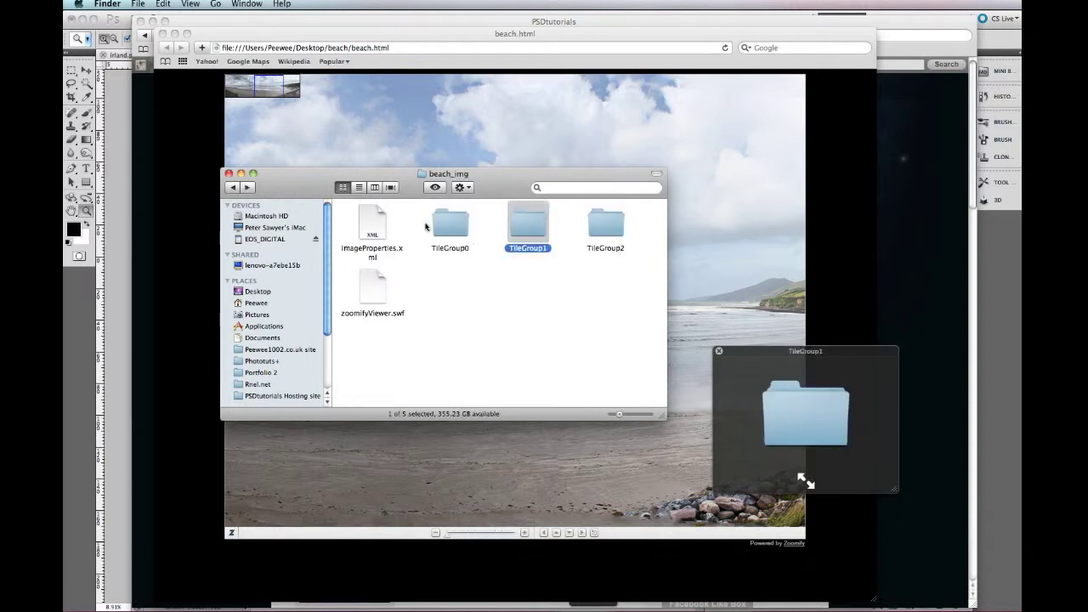
{"action": "left_click", "coordinate": [446, 227]}
{"action": "left_click", "coordinate": [526, 225]}
{"action": "left_click", "coordinate": [608, 225]}
{"action": "left_click", "coordinate": [527, 226]}
{"action": "left_click", "coordinate": [537, 323]}
{"action": "left_click", "coordinate": [228, 174]}
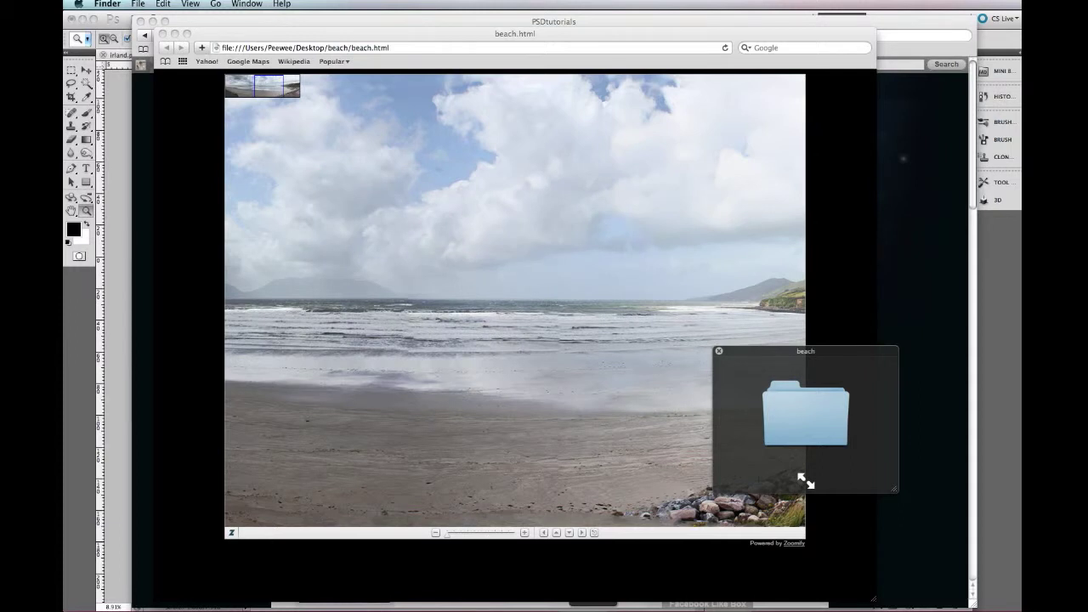
Switch to FileZilla and upload beach_img and beach.html from the Finder beach folder into the remote /public_html/beach directory
{"action": "left_click", "coordinate": [1017, 517]}
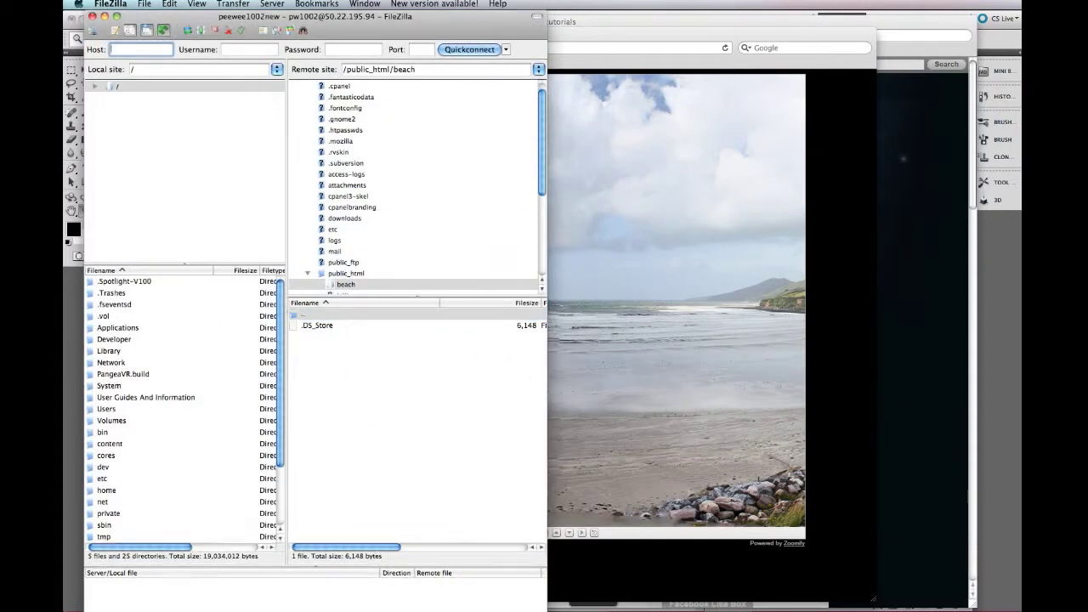
{"action": "left_click_drag", "start_coordinate": [546, 611], "coordinate": [553, 585]}
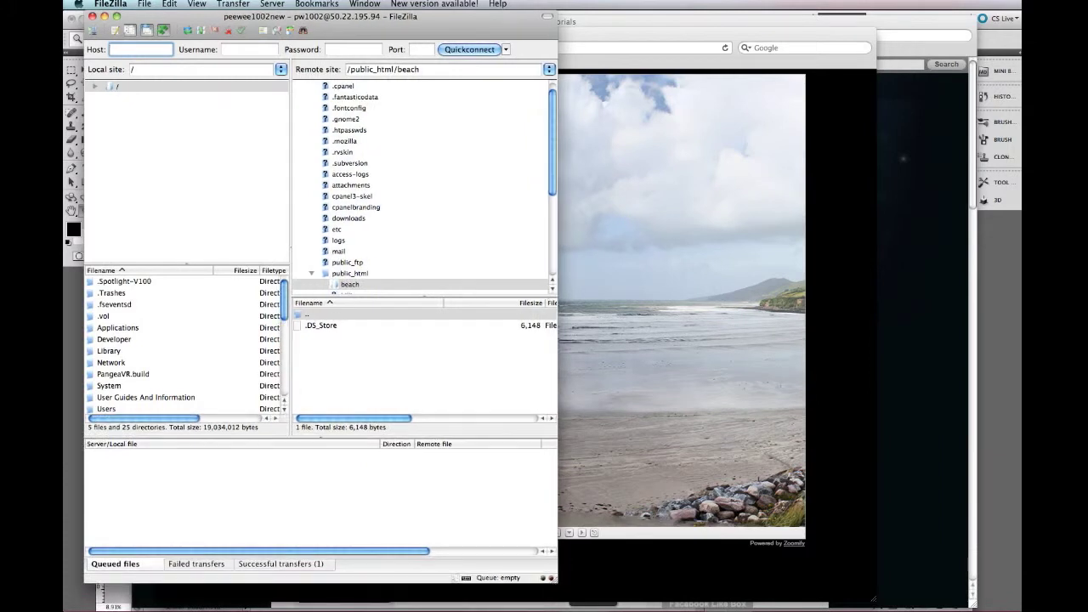
{"action": "key", "text": "super+Tab"}
{"action": "key", "text": "space"}
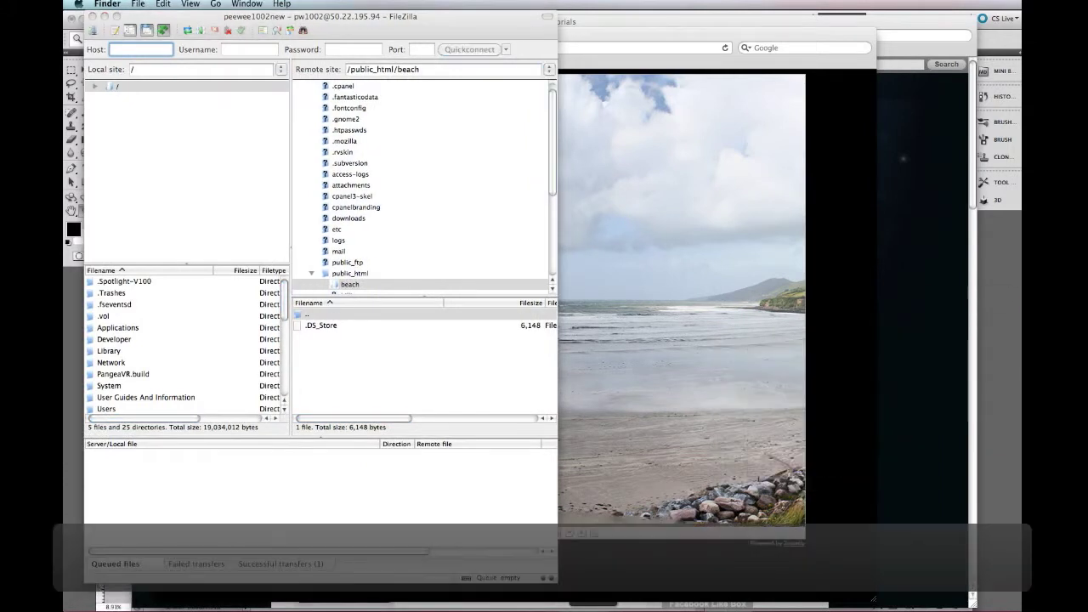
{"action": "key", "text": "super+o"}
{"action": "key", "text": "super+a"}
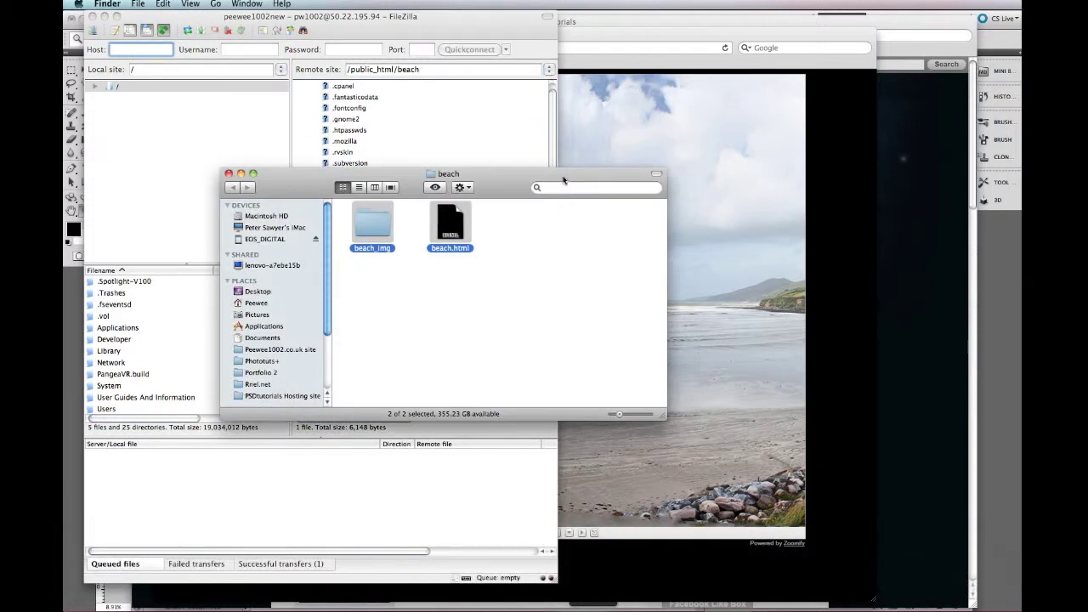
{"action": "left_click_drag", "start_coordinate": [564, 180], "coordinate": [934, 203]}
{"action": "left_click_drag", "start_coordinate": [829, 249], "coordinate": [360, 386]}
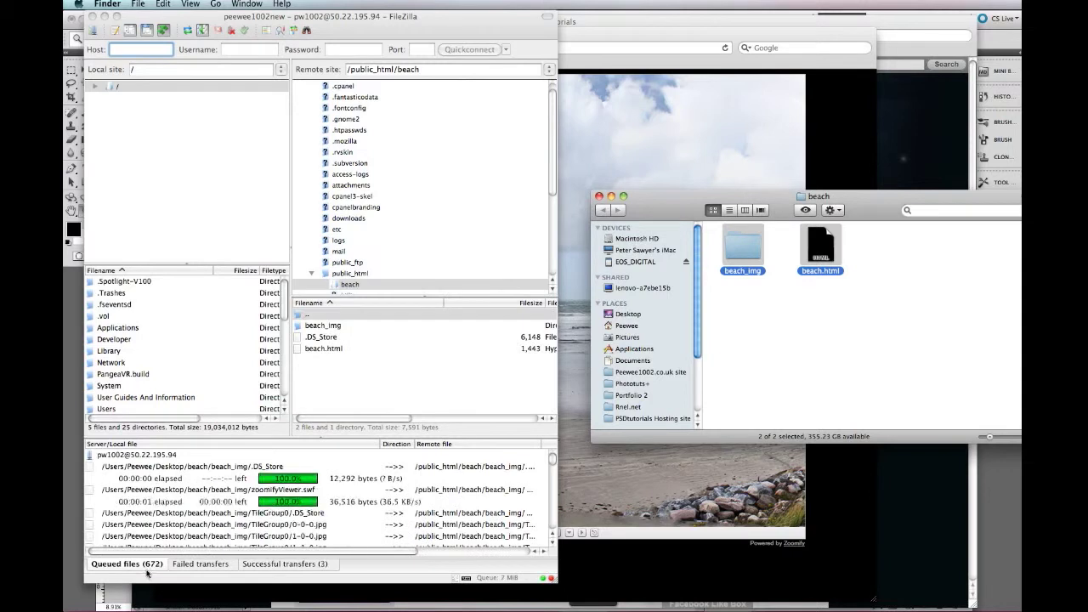
Close the Finder beach folder window and switch to the Safari window showing the PSDtutorials home page
{"action": "left_click", "coordinate": [725, 365]}
{"action": "left_click", "coordinate": [598, 196]}
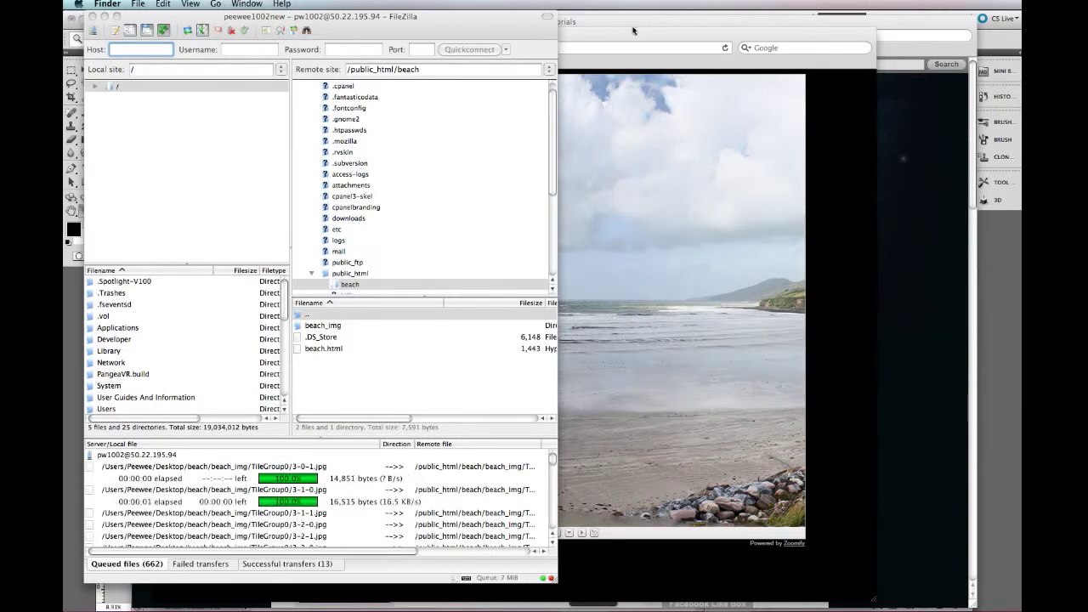
{"action": "left_click", "coordinate": [848, 73]}
{"action": "left_click_drag", "start_coordinate": [848, 73], "coordinate": [861, 49]}
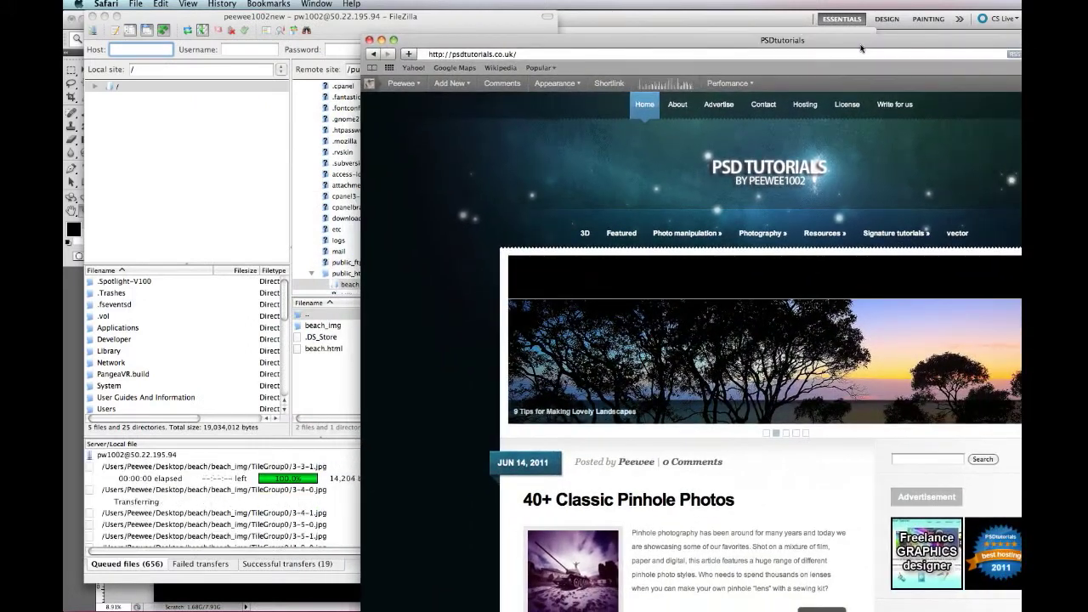
{"action": "left_click", "coordinate": [549, 53]}
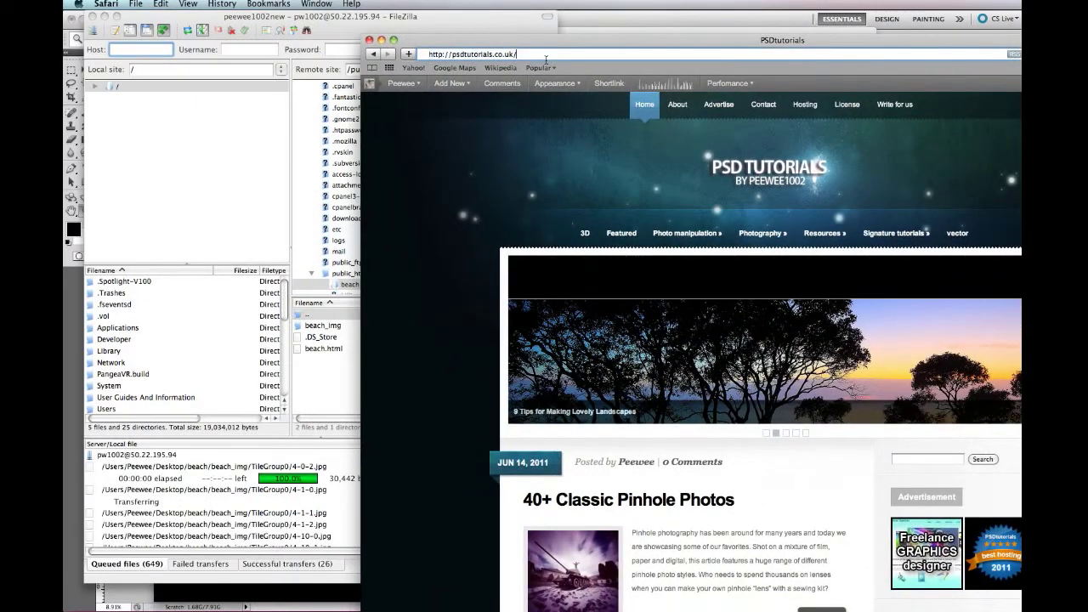
{"action": "type", "text": "beach/beach"}
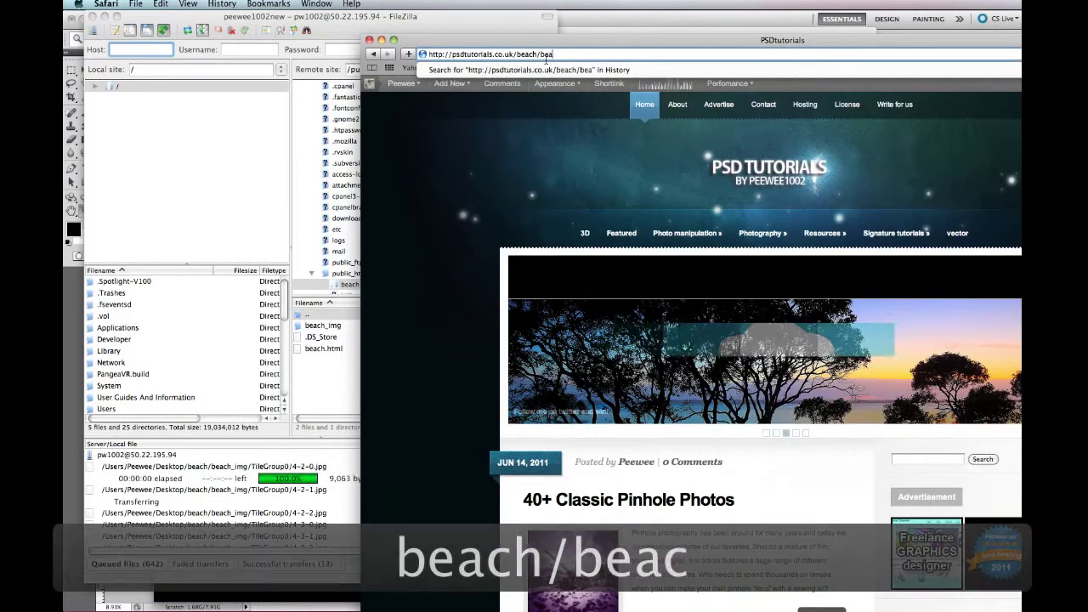
{"action": "type", "text": "."}
{"action": "type", "text": "html"}
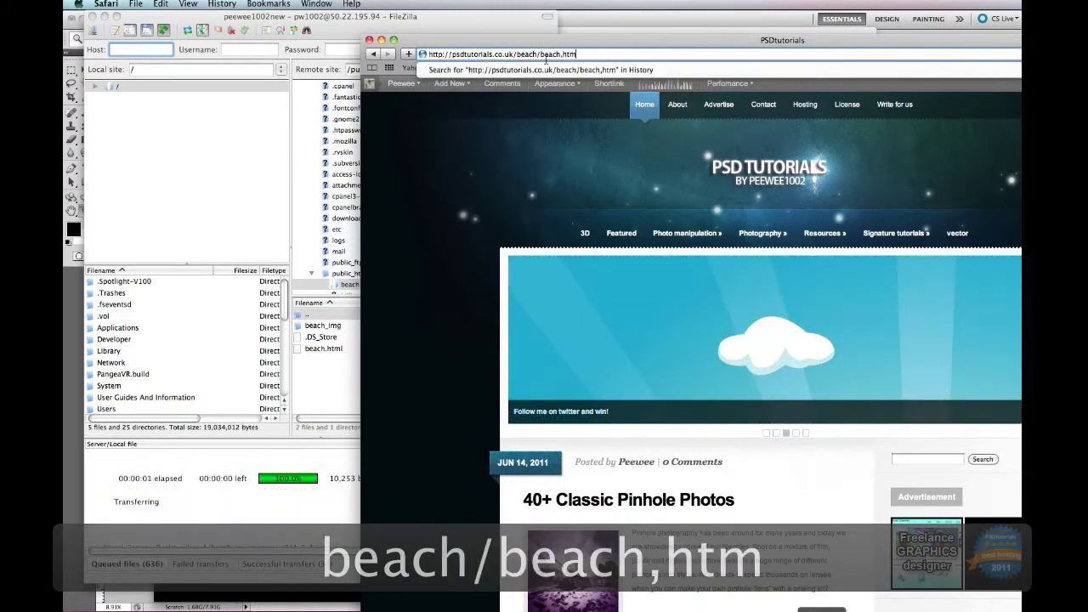
{"action": "key", "text": "BackSpace"}
{"action": "key", "text": "BackSpace"}
{"action": "key", "text": "BackSpace"}
{"action": "key", "text": "BackSpace"}
{"action": "key", "text": "BackSpace"}
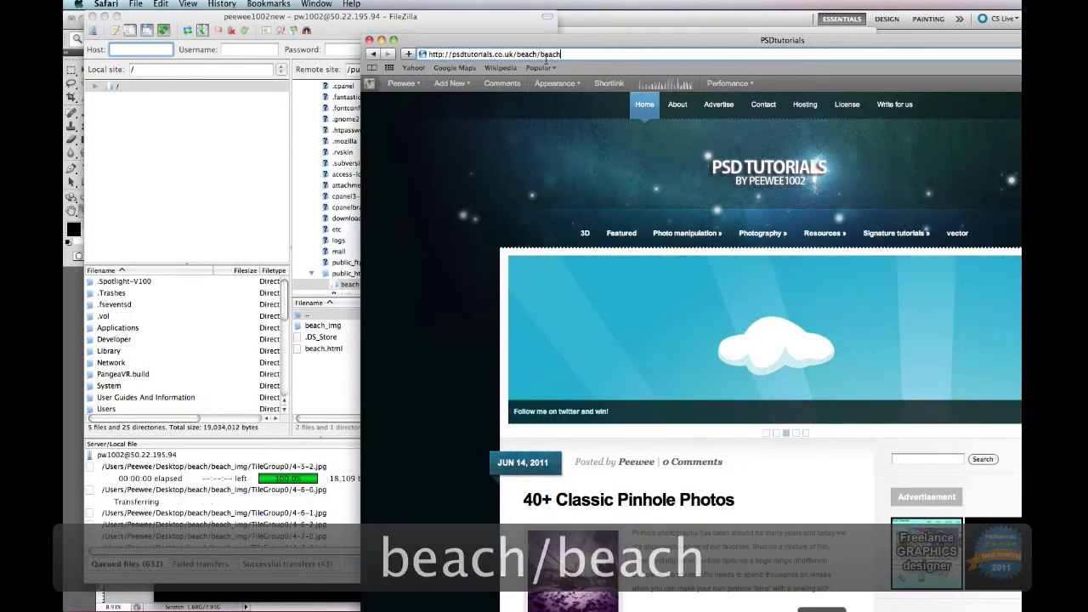
{"action": "type", "text": ".html"}
{"action": "key", "text": "Return"}
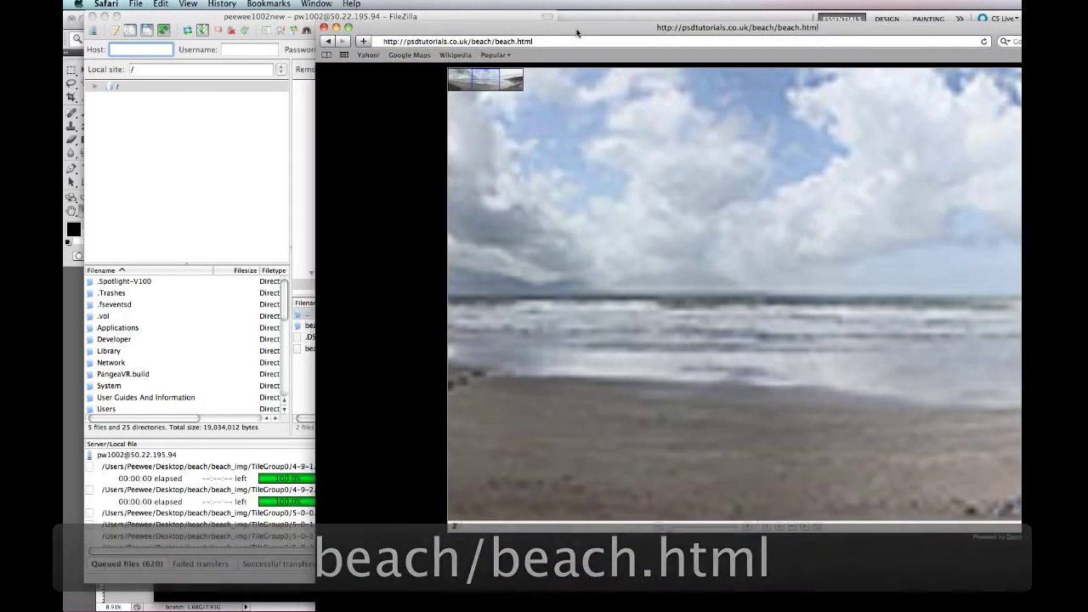
Pan back and forth across the whole online beach panorama to check how its image tiles load
{"action": "left_click_drag", "start_coordinate": [879, 296], "coordinate": [921, 272]}
{"action": "left_click_drag", "start_coordinate": [535, 272], "coordinate": [787, 265]}
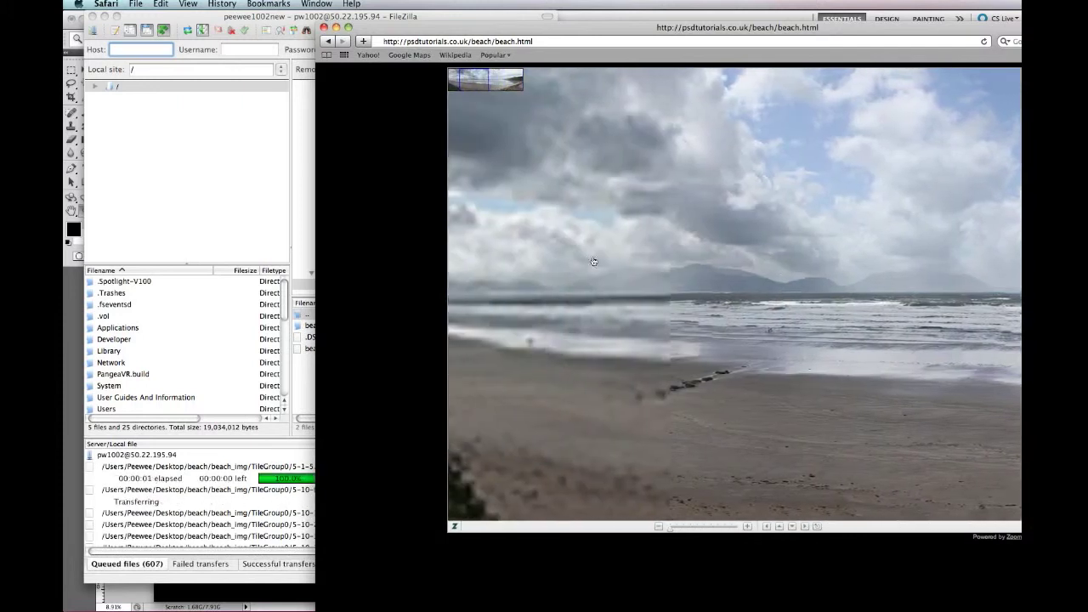
{"action": "left_click_drag", "start_coordinate": [489, 258], "coordinate": [335, 177]}
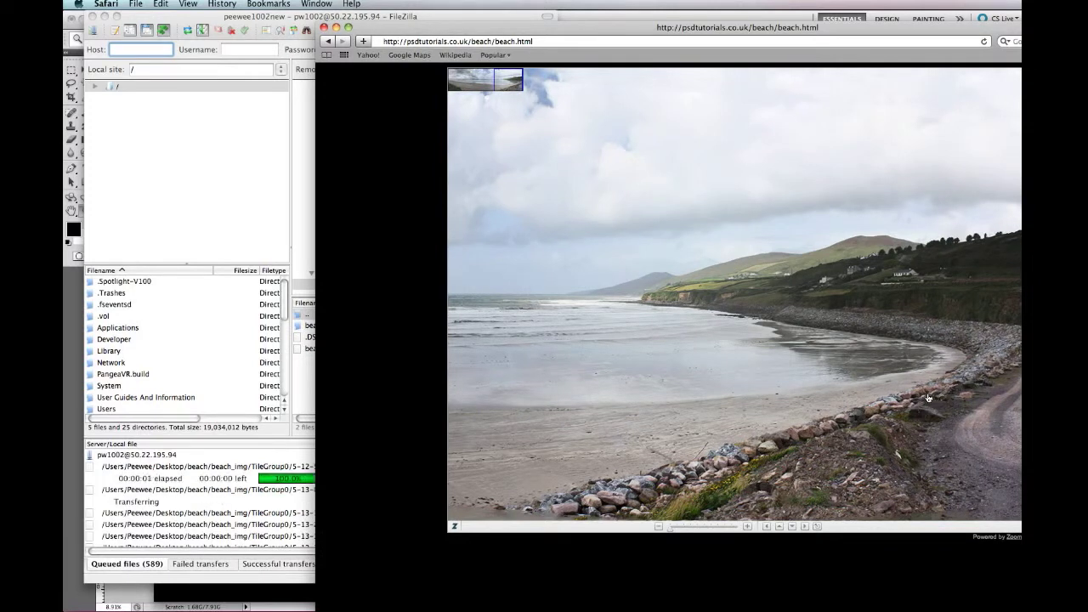
{"action": "left_click_drag", "start_coordinate": [531, 347], "coordinate": [741, 333]}
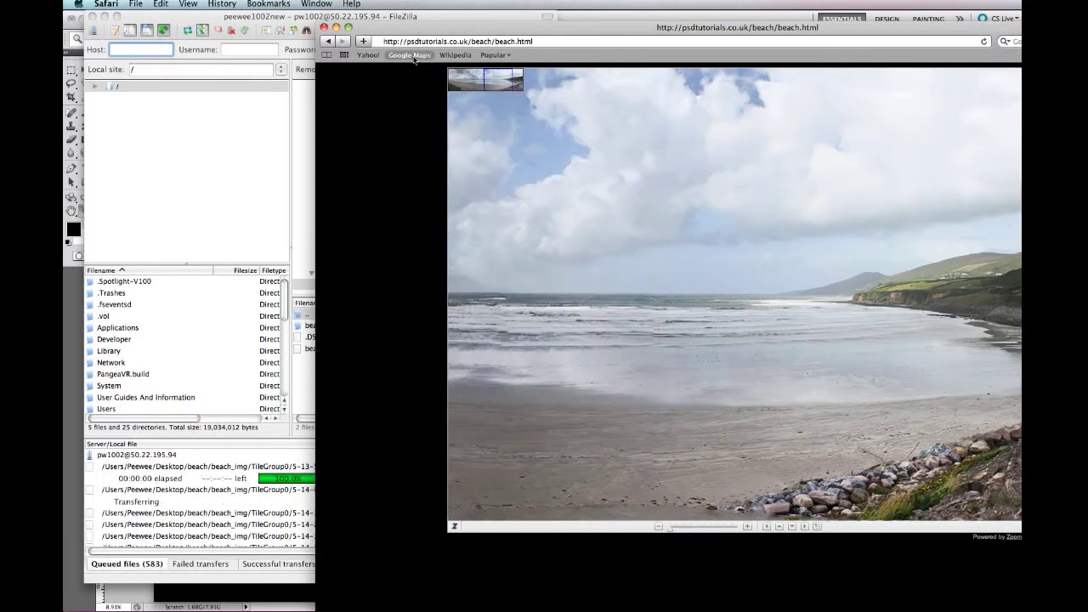
{"action": "mouse_move", "coordinate": [427, 27]}
{"action": "left_mouse_down"}
{"action": "mouse_move", "coordinate": [464, 61]}
{"action": "mouse_move", "coordinate": [417, 36]}
{"action": "left_mouse_up"}
{"action": "left_click_drag", "start_coordinate": [544, 223], "coordinate": [756, 244]}
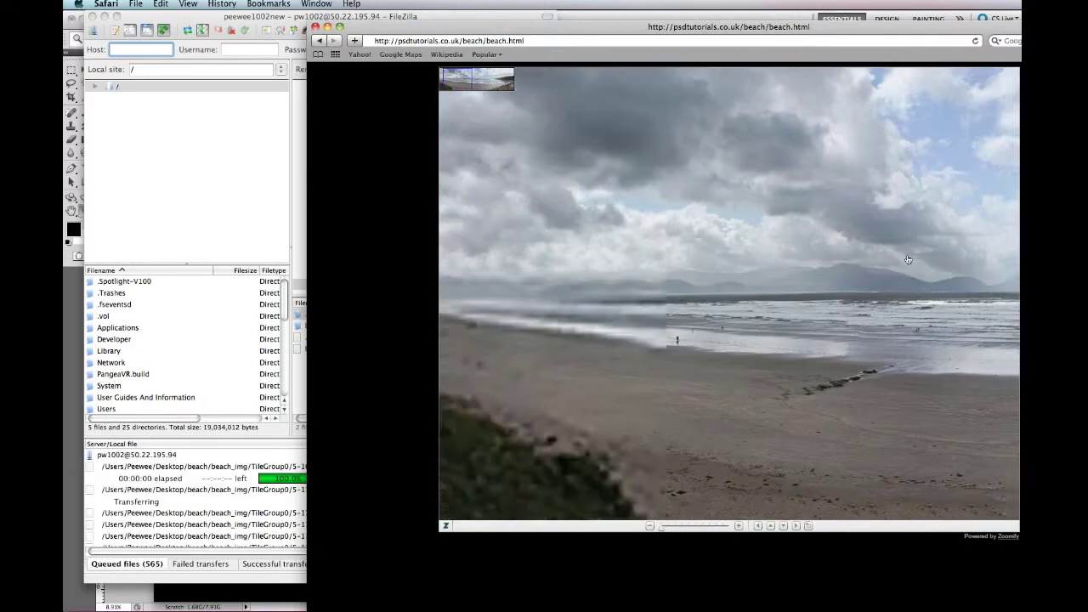
{"action": "left_click_drag", "start_coordinate": [864, 263], "coordinate": [646, 219]}
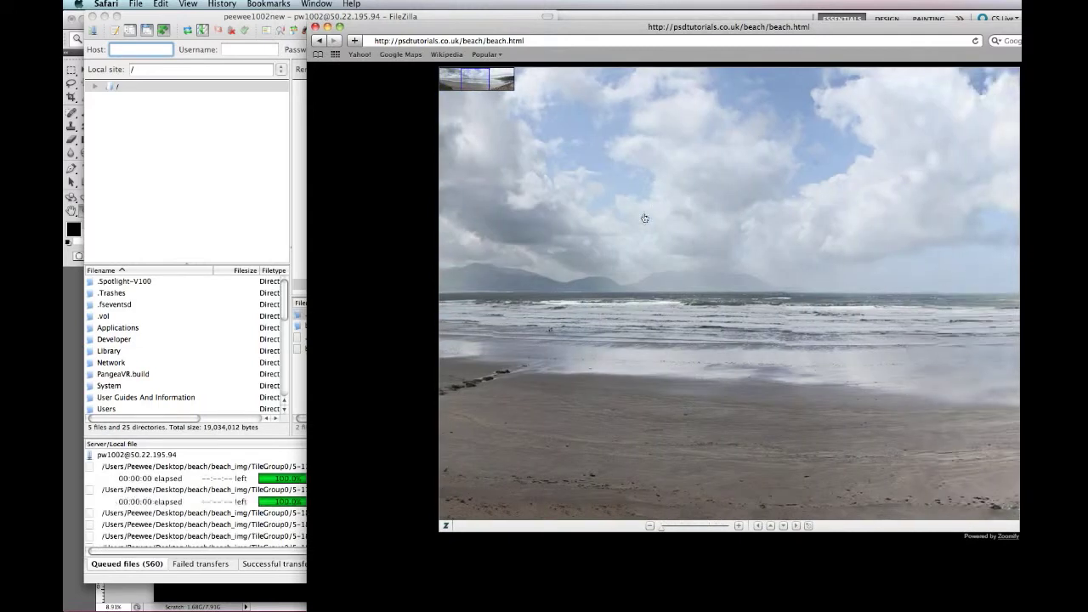
{"action": "left_click_drag", "start_coordinate": [829, 339], "coordinate": [634, 303]}
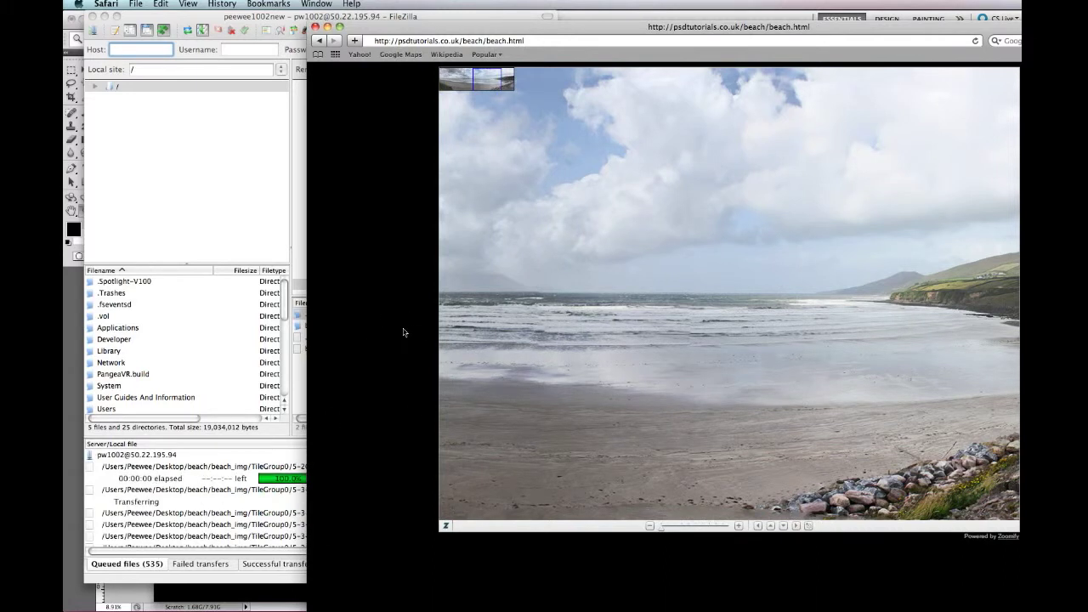
{"action": "left_click_drag", "start_coordinate": [807, 340], "coordinate": [605, 292]}
{"action": "left_click_drag", "start_coordinate": [748, 319], "coordinate": [826, 312]}
{"action": "left_click_drag", "start_coordinate": [546, 322], "coordinate": [782, 308]}
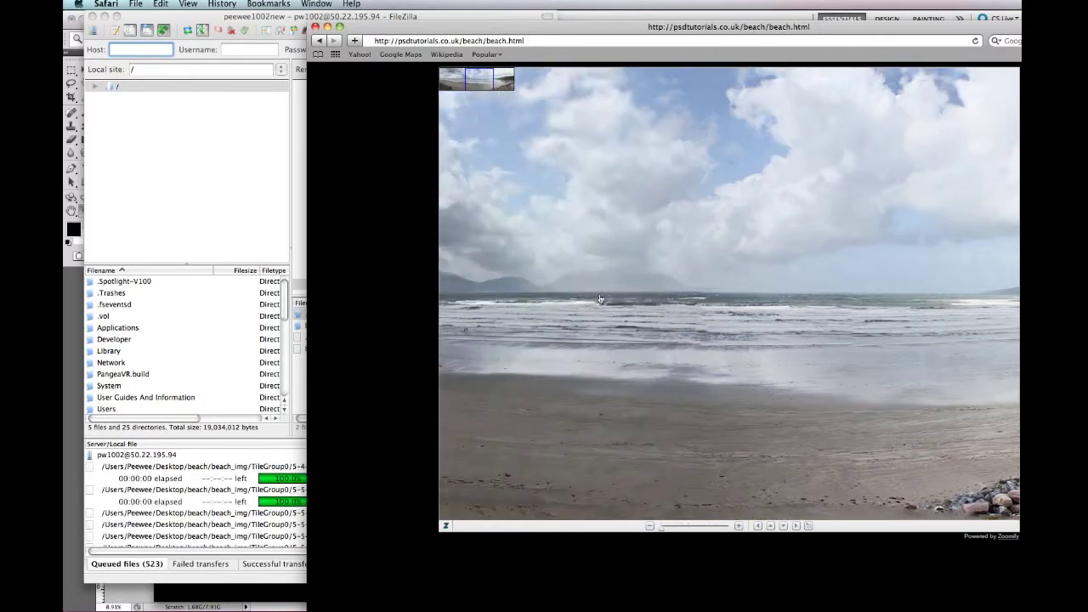
{"action": "left_click_drag", "start_coordinate": [510, 294], "coordinate": [833, 305]}
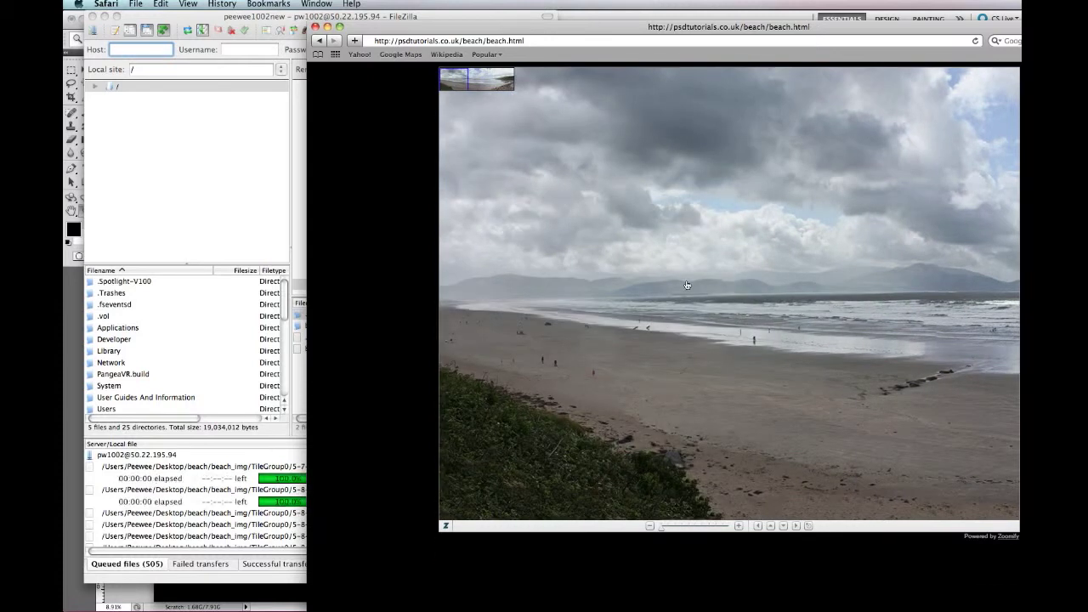
{"action": "left_click_drag", "start_coordinate": [905, 365], "coordinate": [645, 364]}
Follow the Zoomify credit link below the panorama, skim the Zoomify home page, and close its window
{"action": "left_click", "coordinate": [1009, 540]}
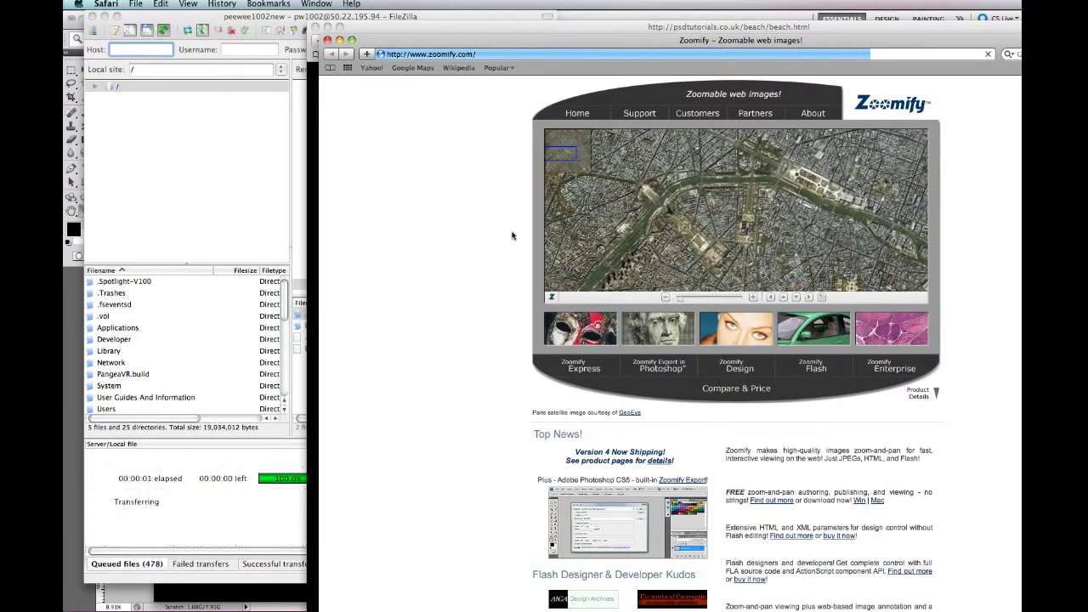
{"action": "scroll", "coordinate": [465, 208], "scroll_direction": "down", "scroll_amount": 4}
{"action": "scroll", "coordinate": [466, 208], "scroll_direction": "down", "scroll_amount": 8}
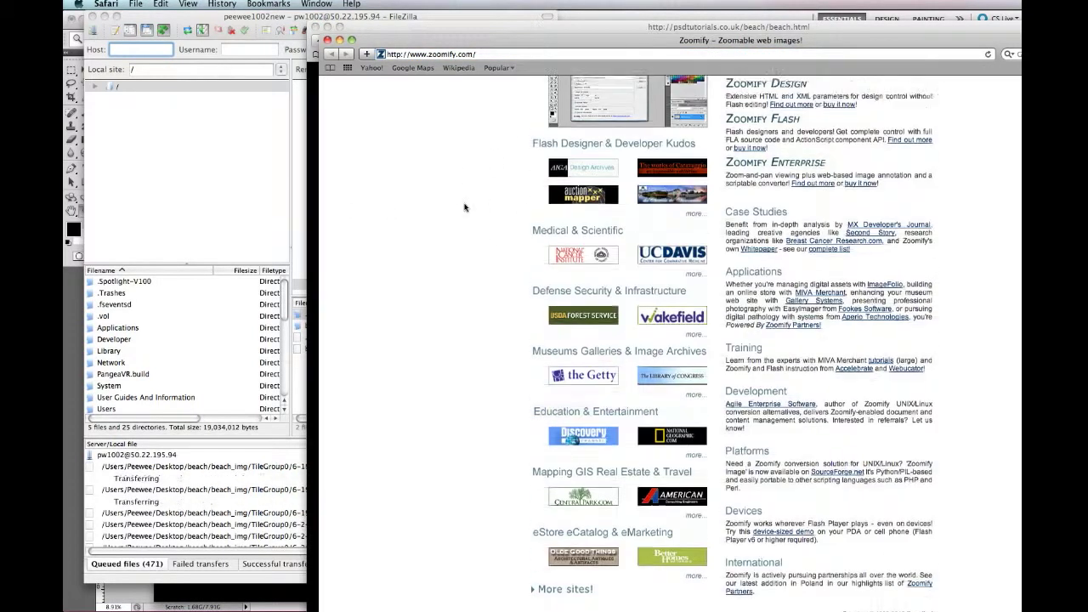
{"action": "scroll", "coordinate": [465, 207], "scroll_direction": "up", "scroll_amount": 12}
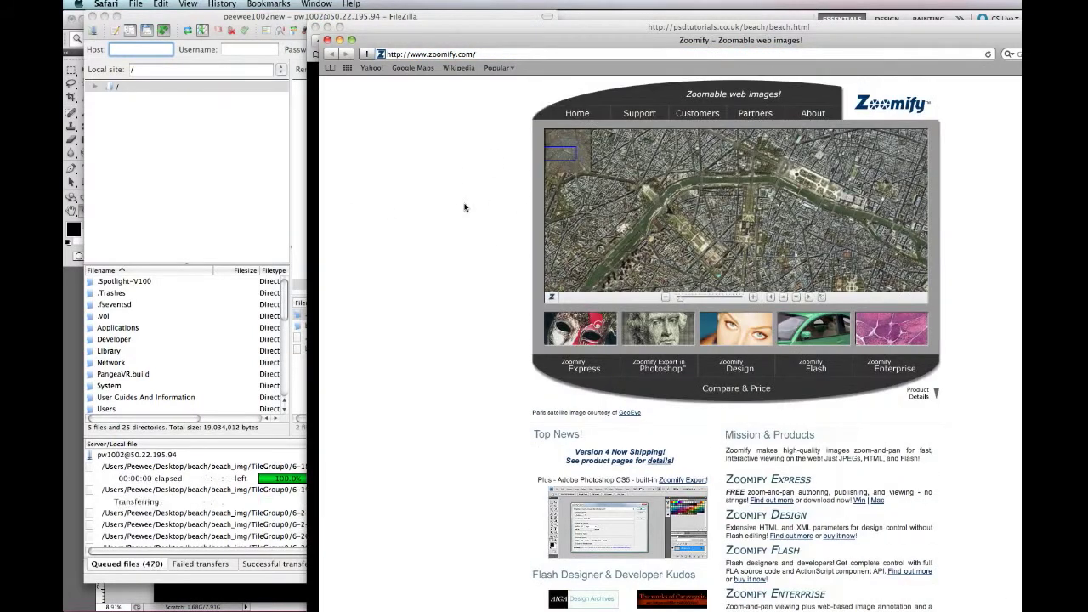
{"action": "left_click", "coordinate": [327, 41]}
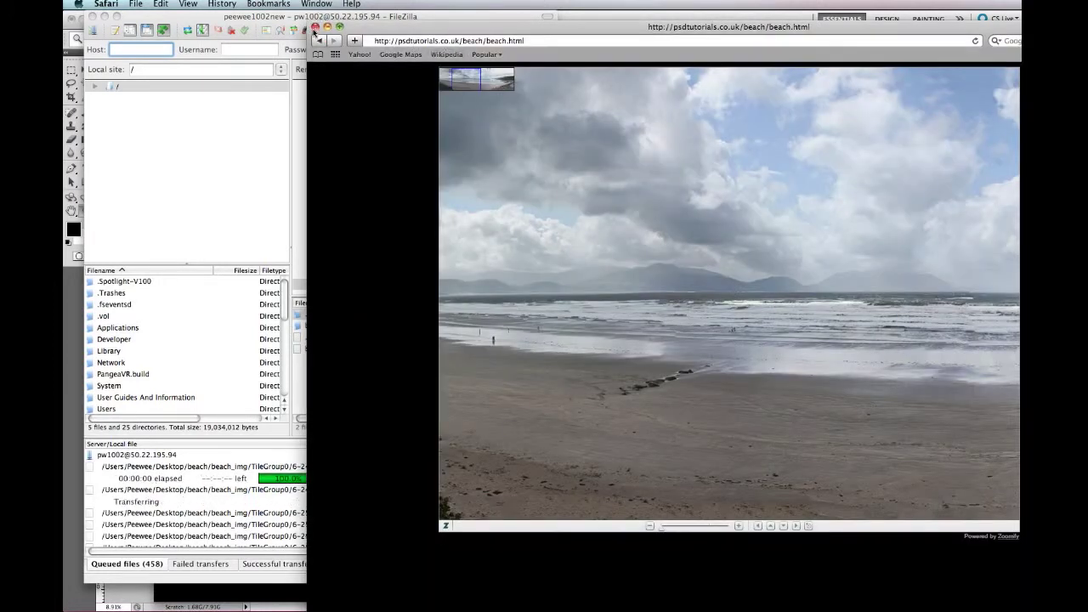